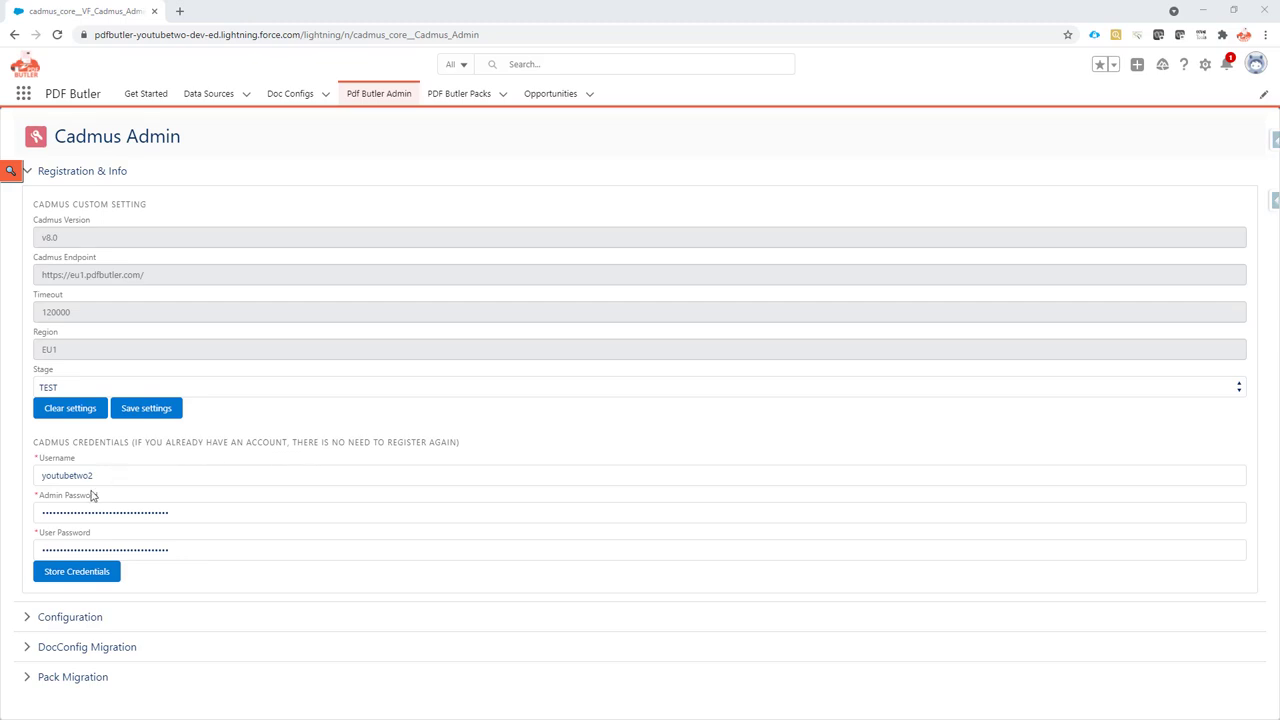
Step: Examine the username, admin password and user password fields in the Cadmus credentials section
left_click(57, 500)
left_click_drag(57, 500, 82, 539)
left_click(40, 537)
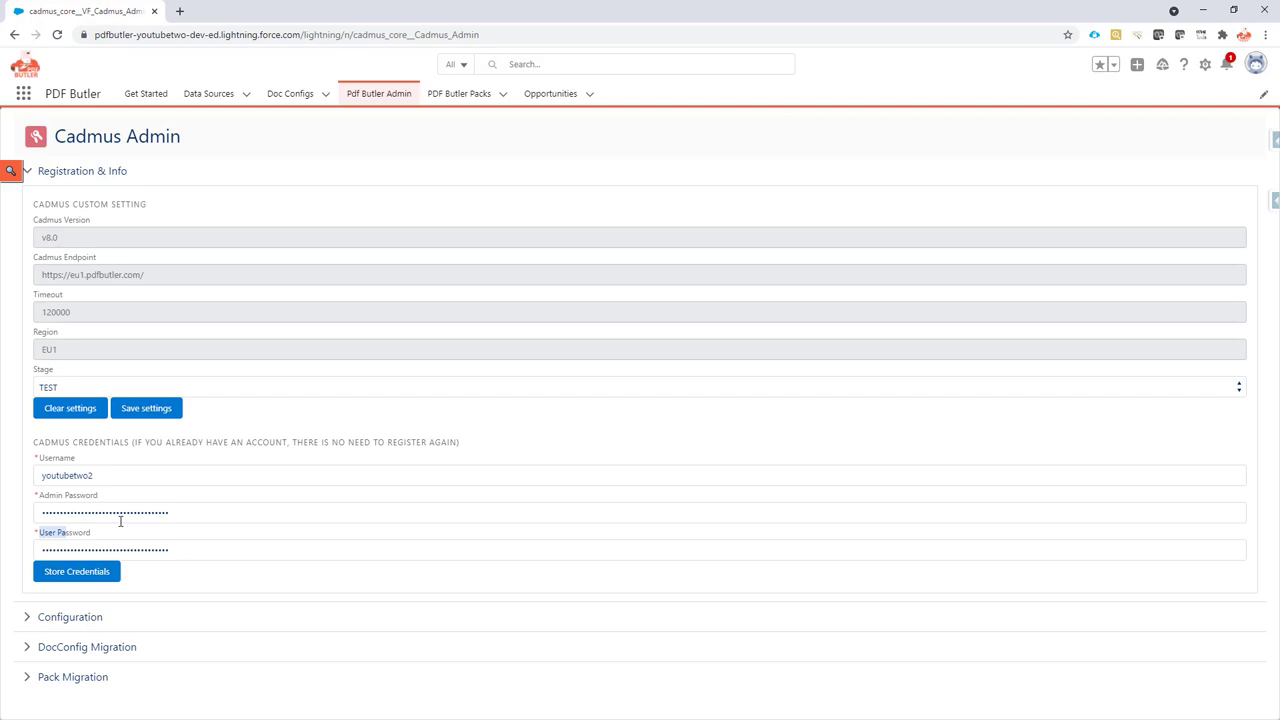
left_click_drag(96, 476, 45, 478)
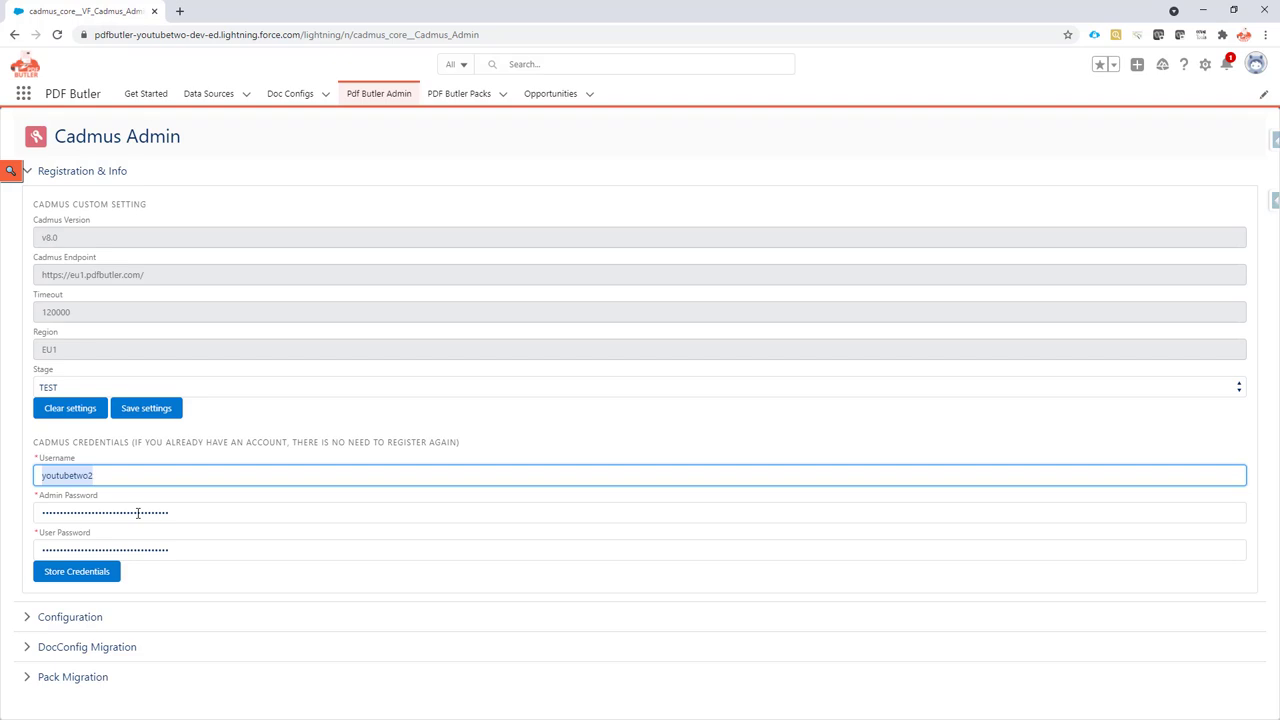
Step: Switch to the "PDF Butler registration completed." email in Outlook and open its Welcome.pdf attachment
key("alt+Tab")
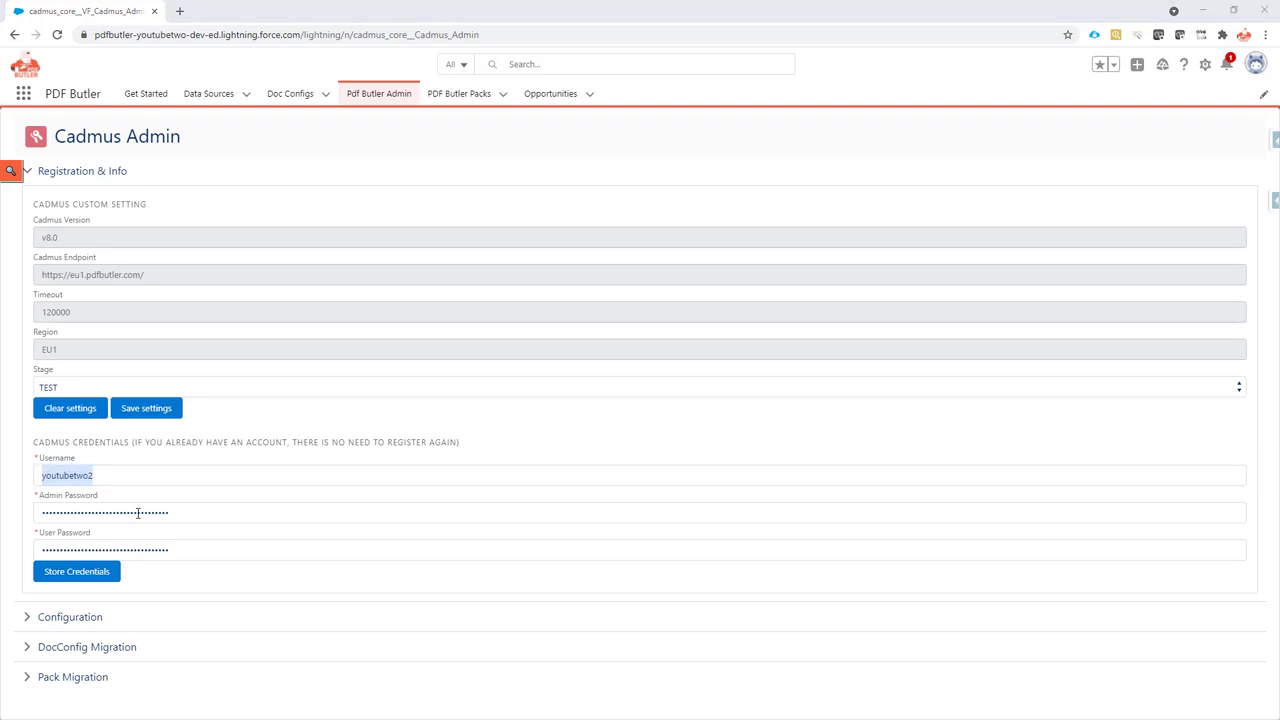
key("alt+Tab")
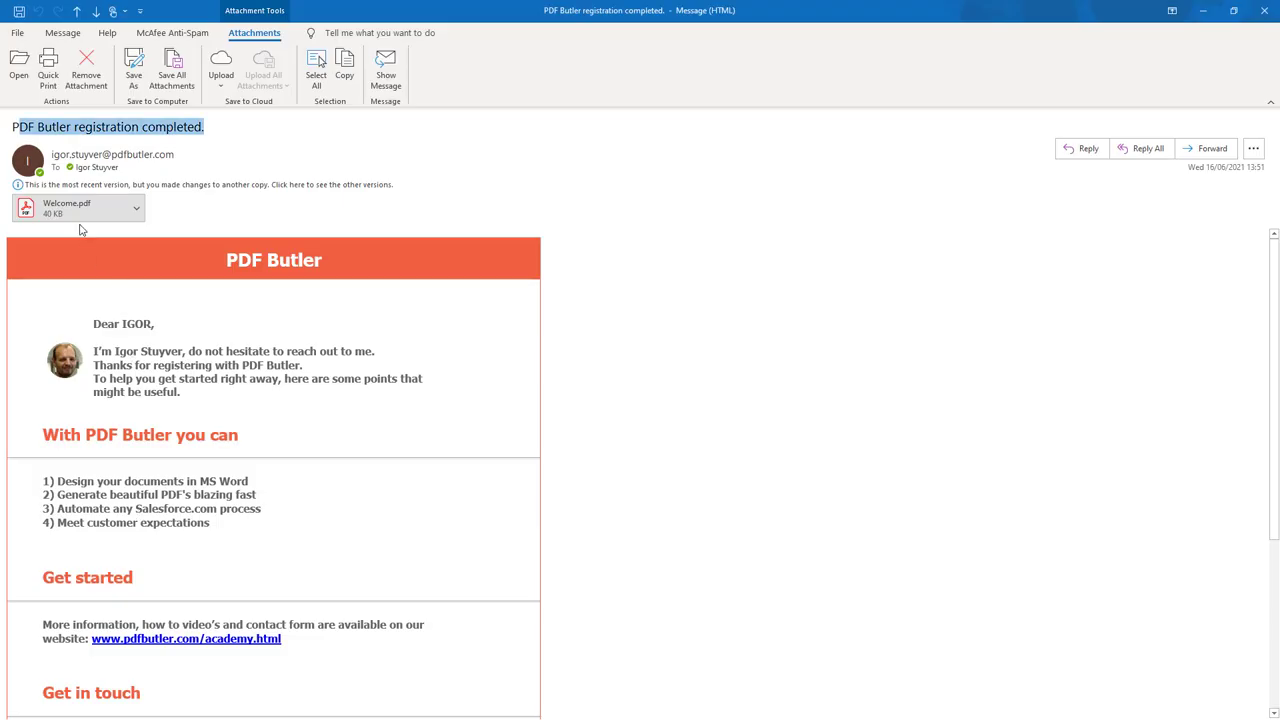
left_click(13, 127)
left_click_drag(13, 127, 201, 138)
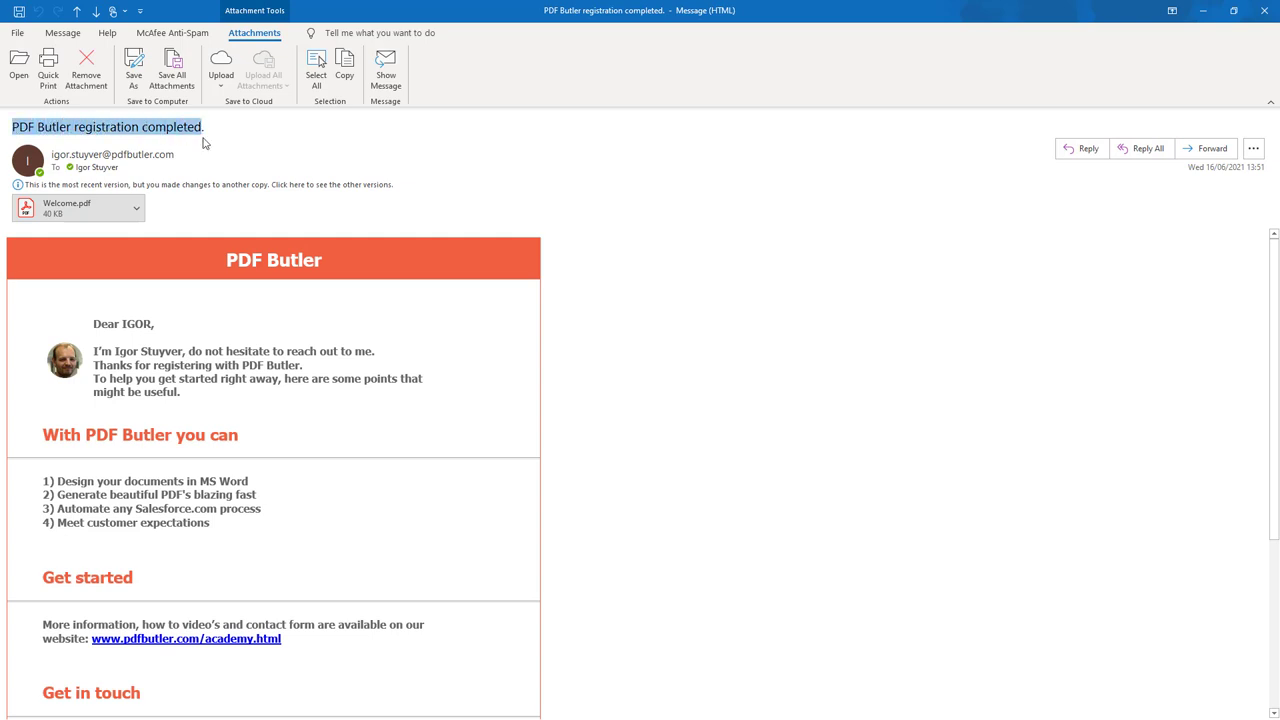
left_click(84, 210)
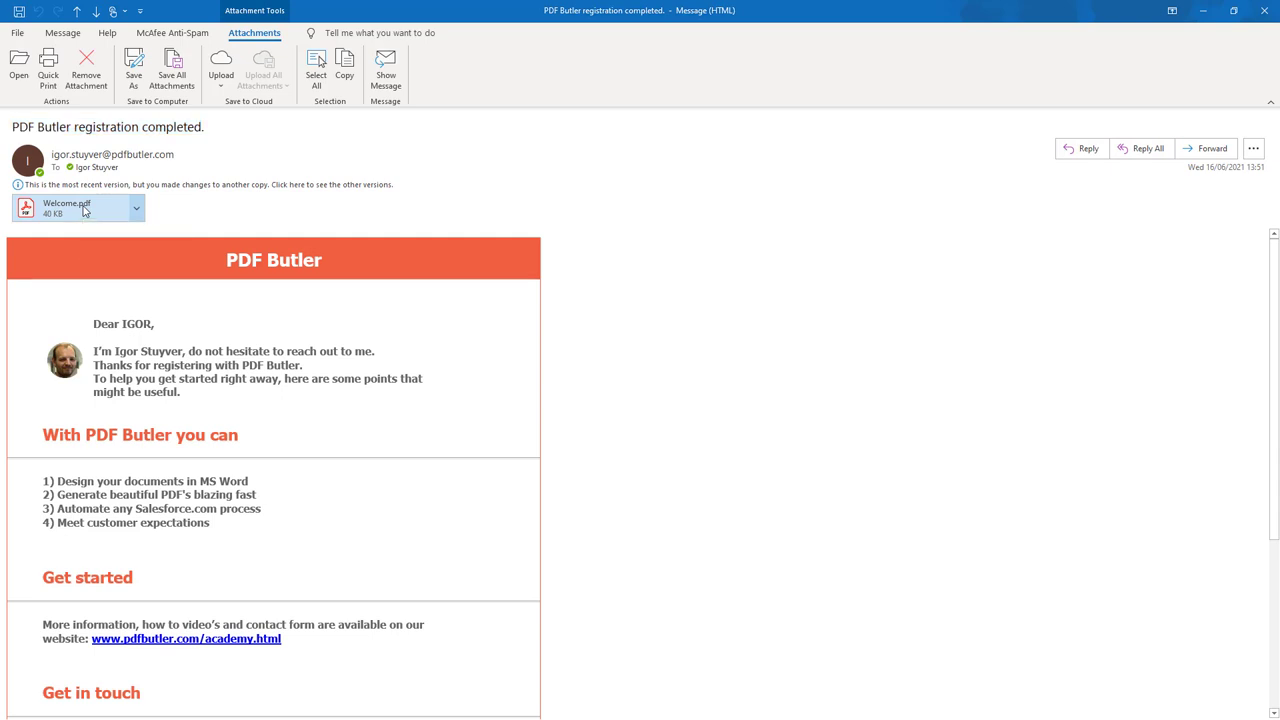
double_click(84, 210)
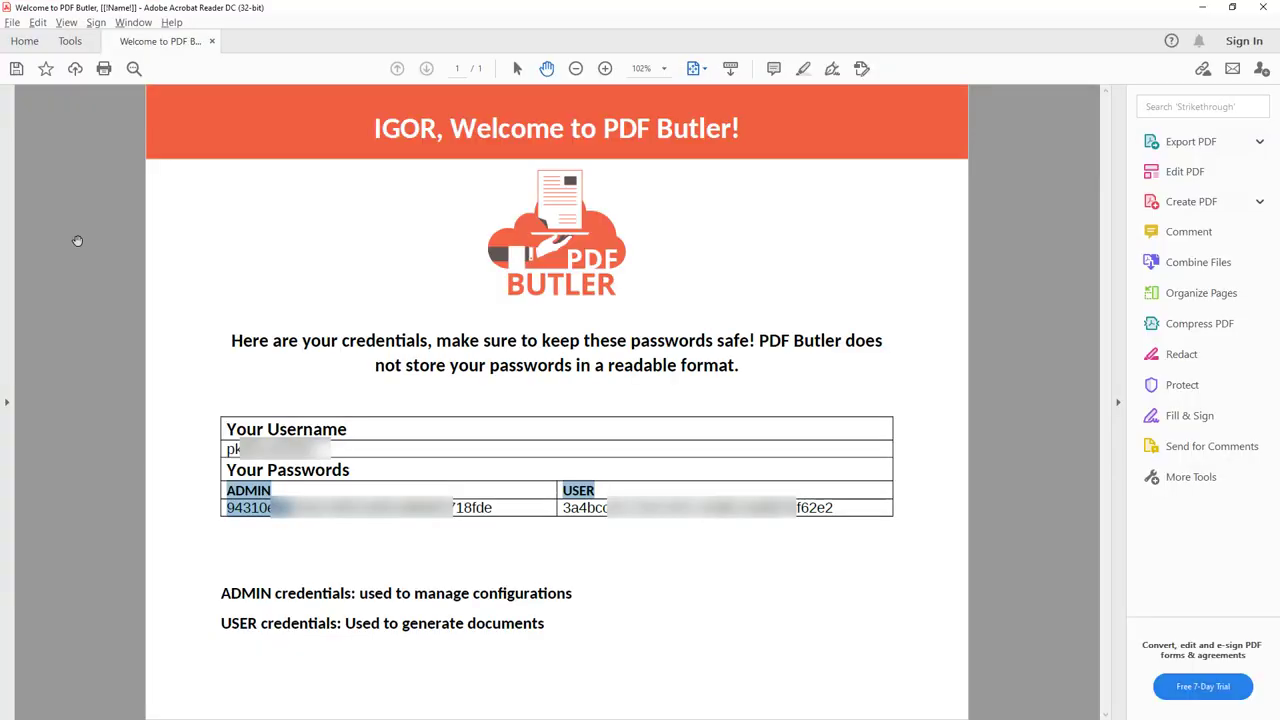
Step: Examine the ADMIN and USER password entries in the welcome PDF's credentials table
left_click(240, 492)
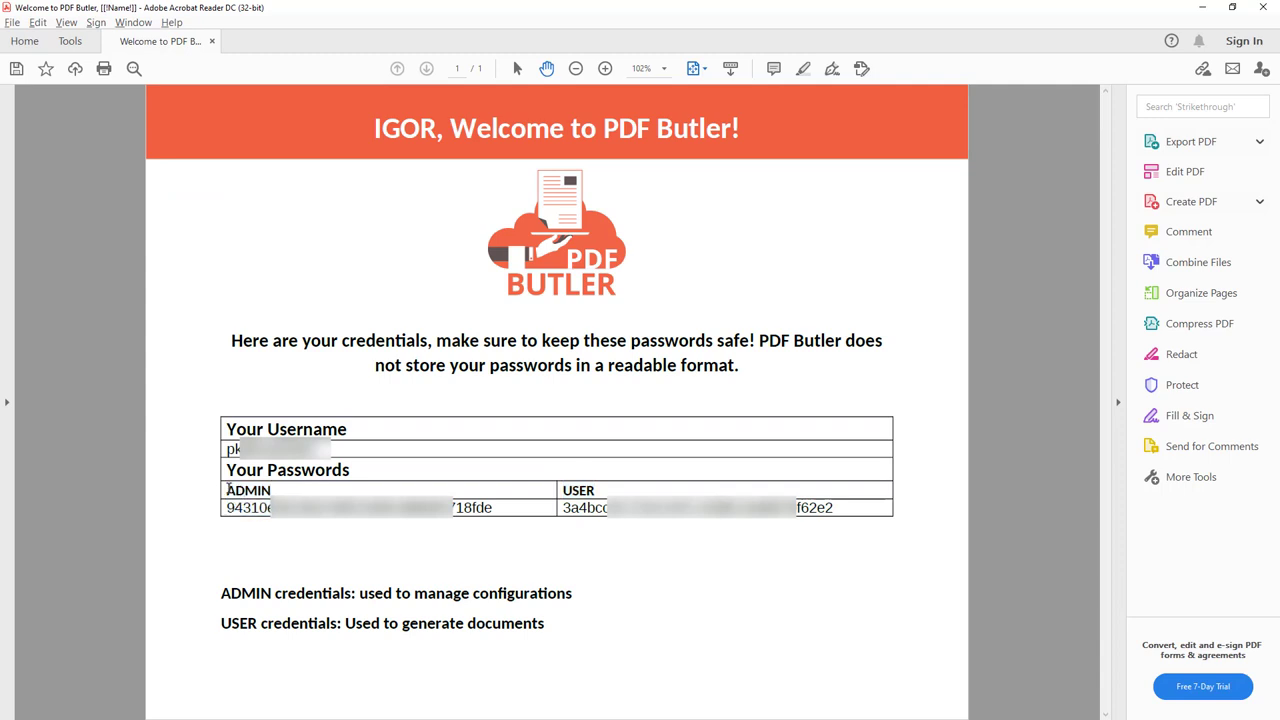
left_click_drag(227, 491, 271, 492)
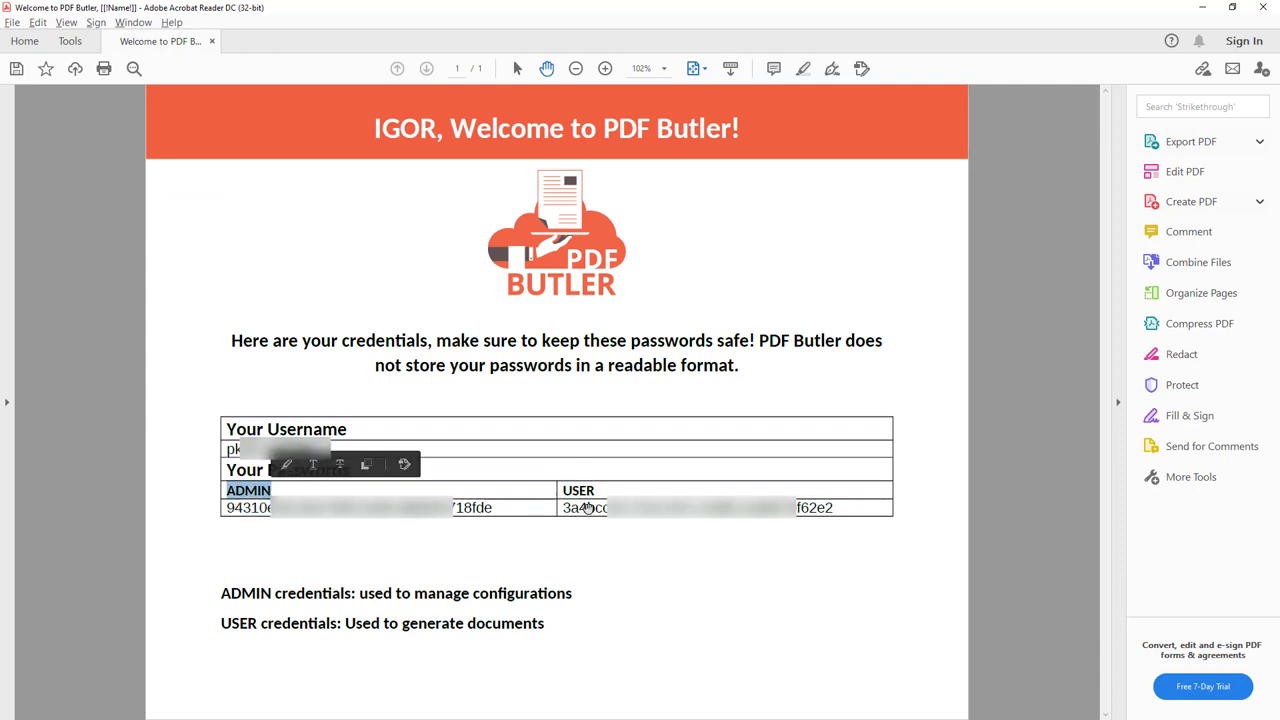
left_click(565, 489)
left_click_drag(565, 489, 596, 491)
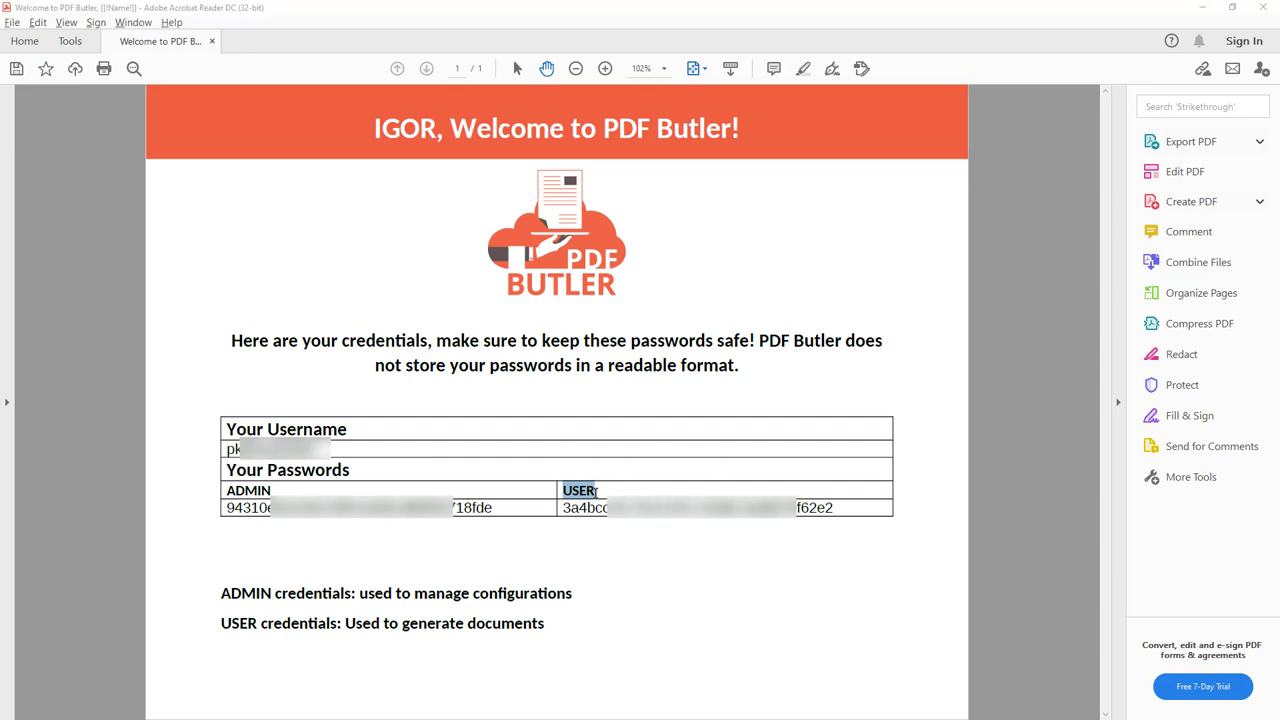
key("alt+Tab")
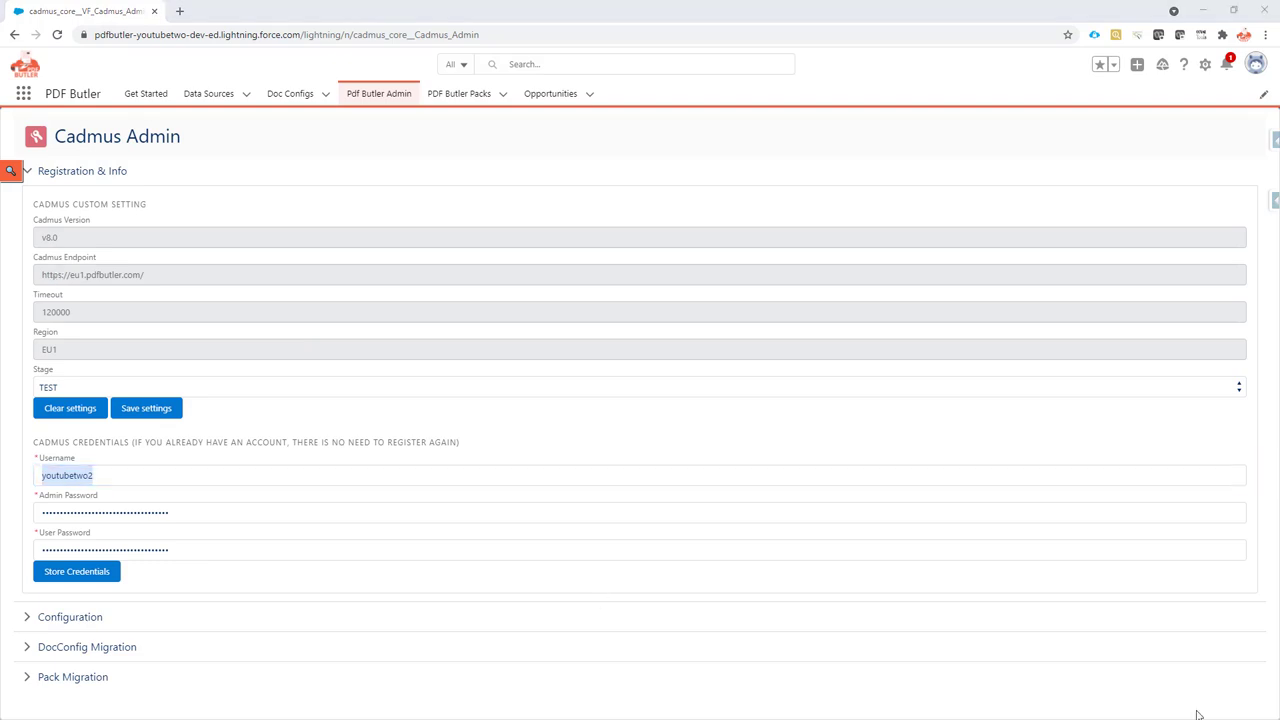
left_click(53, 272)
left_click_drag(53, 272, 155, 275)
key("ctrl+c")
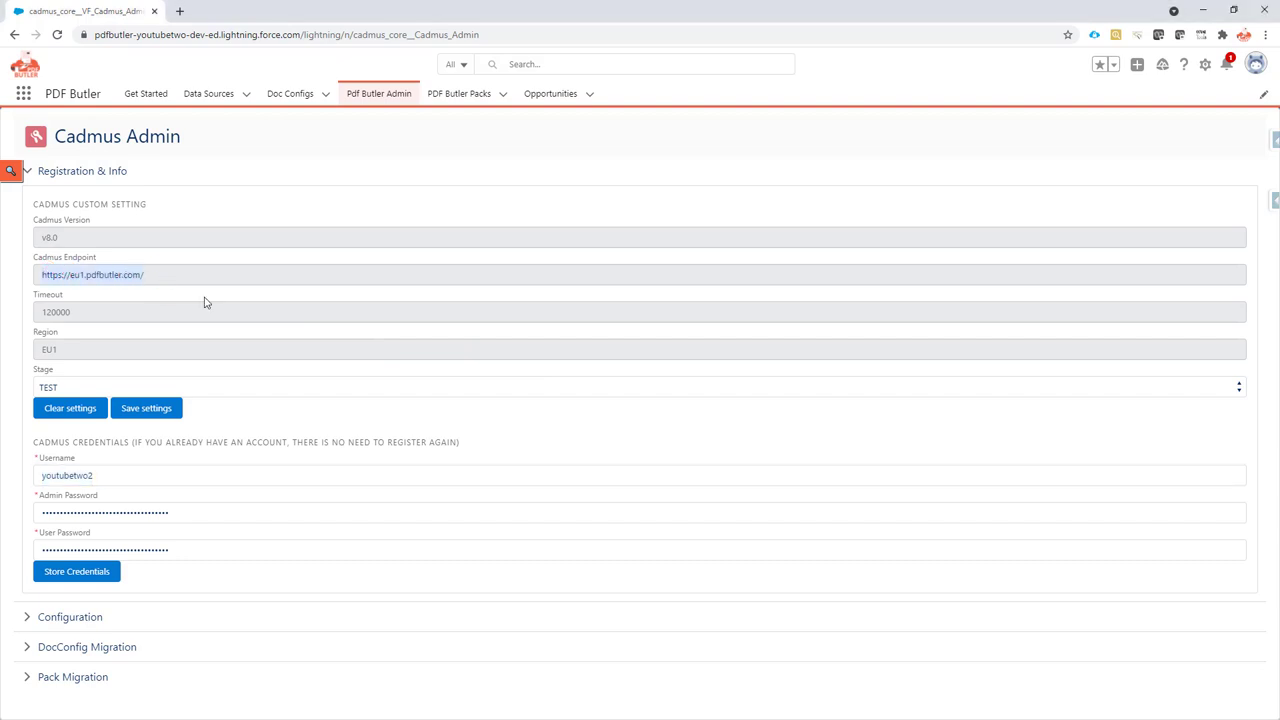
left_click(180, 12)
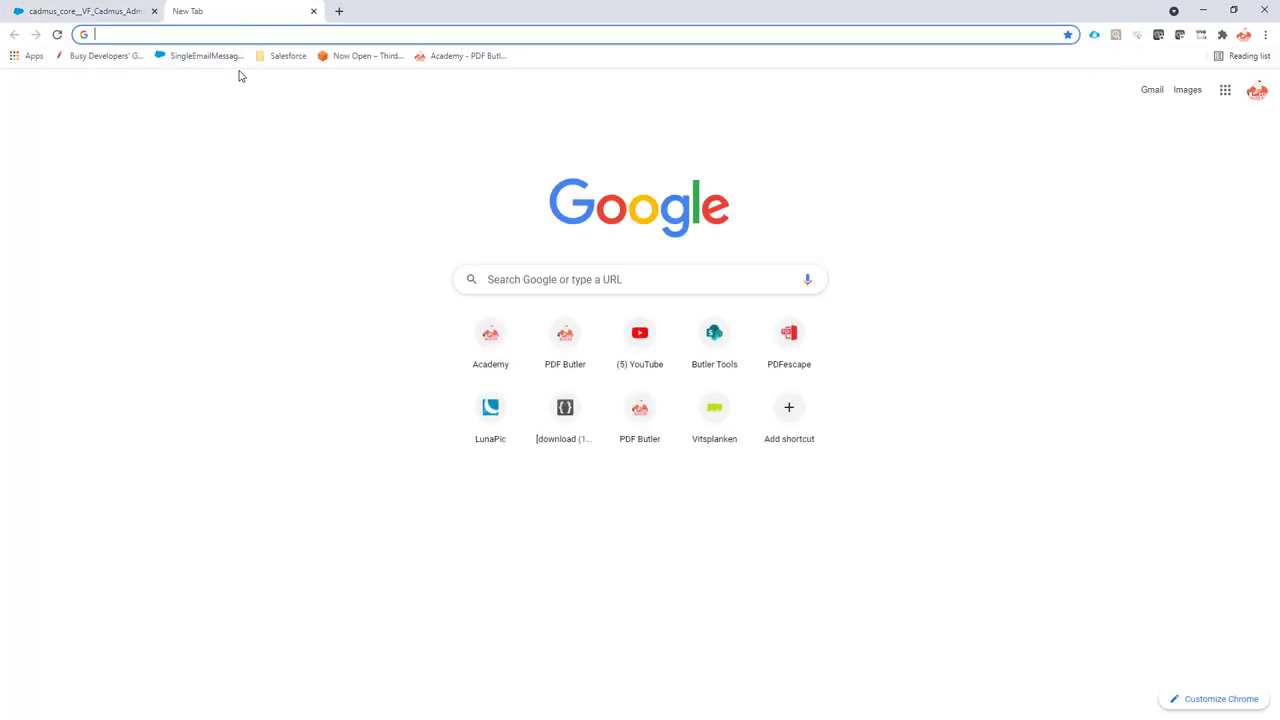
key("ctrl+v")
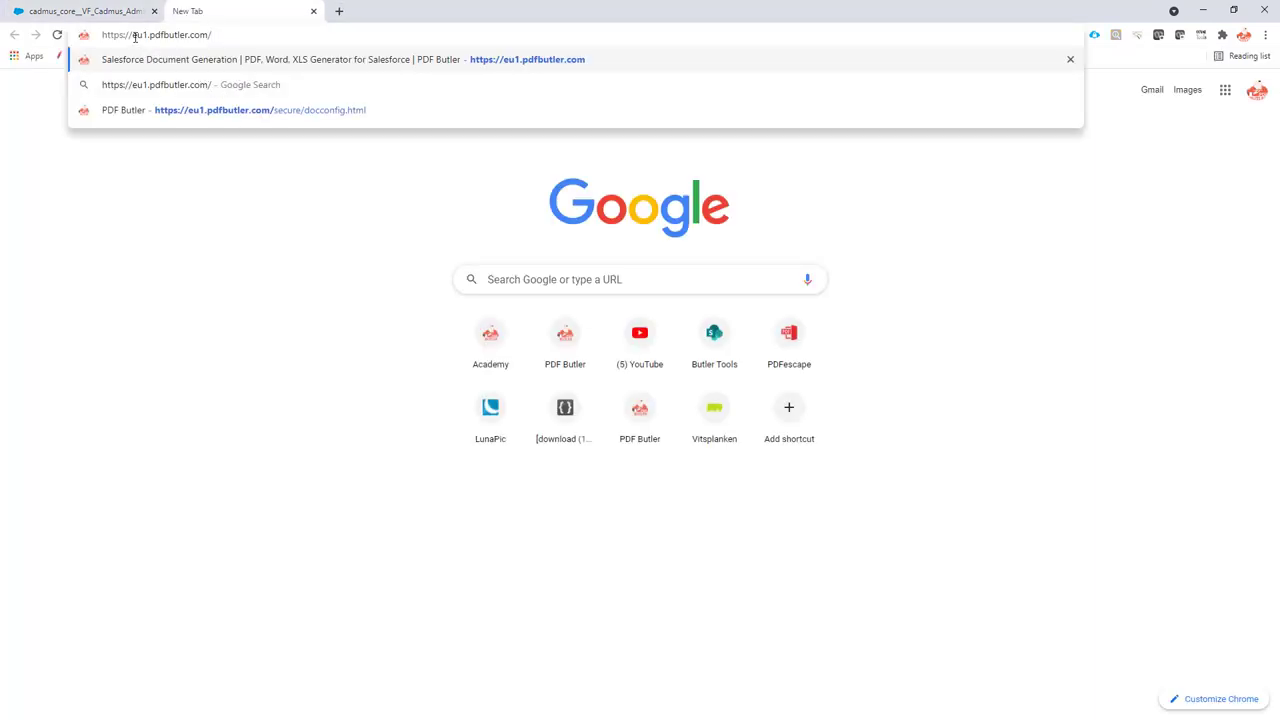
left_click_drag(132, 35, 149, 36)
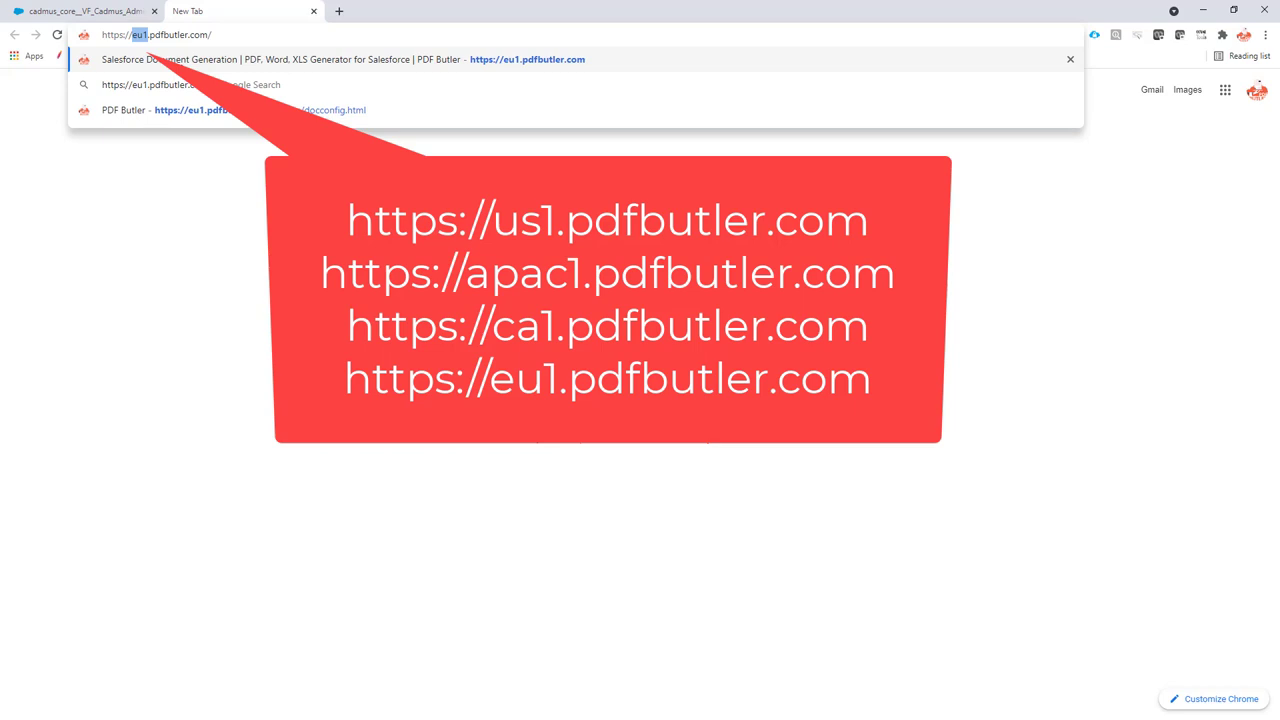
key("Return")
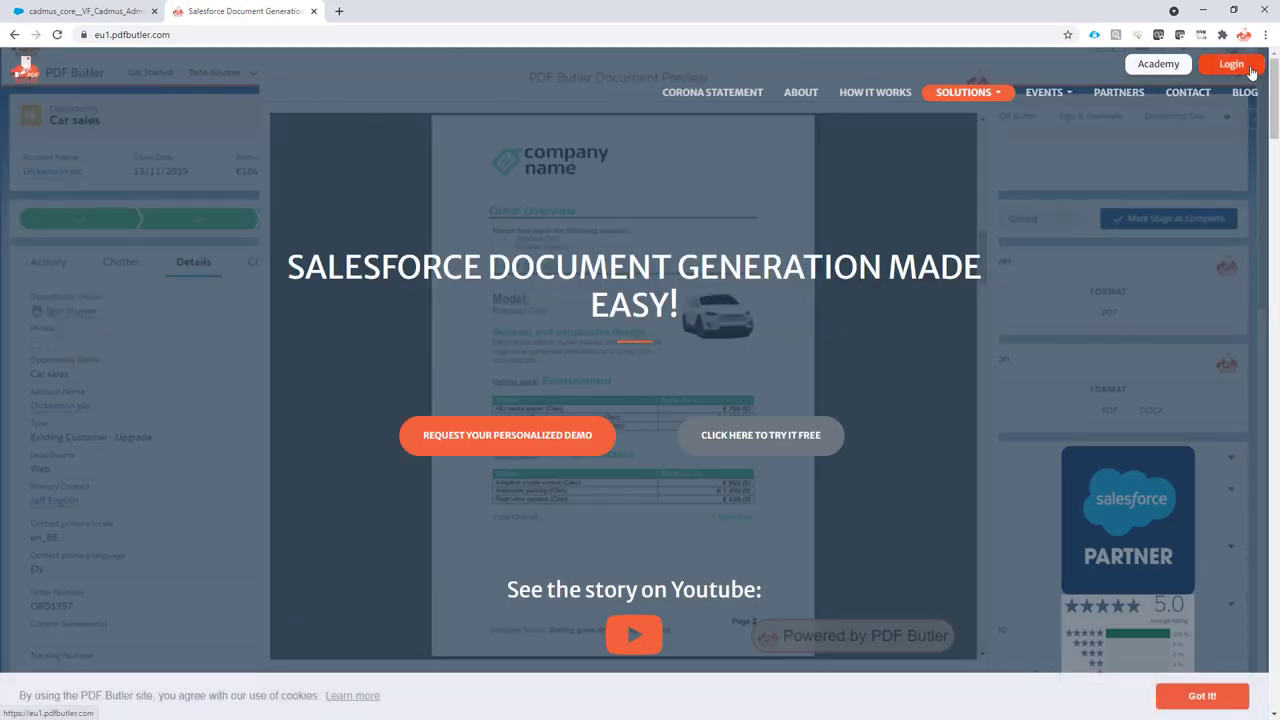
Step: Start the forgotten-password procedure from the site's login dialog and request a reset for the username copied from the Cadmus Admin page
left_click(1248, 69)
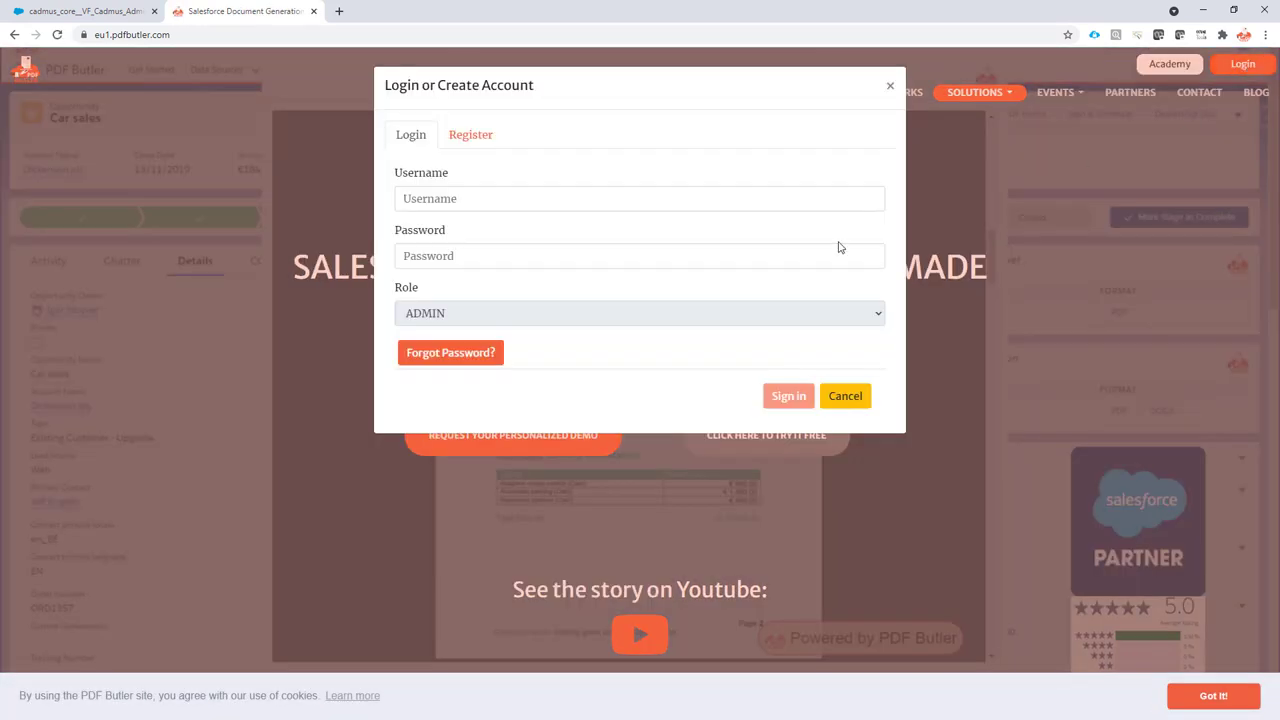
left_click(443, 362)
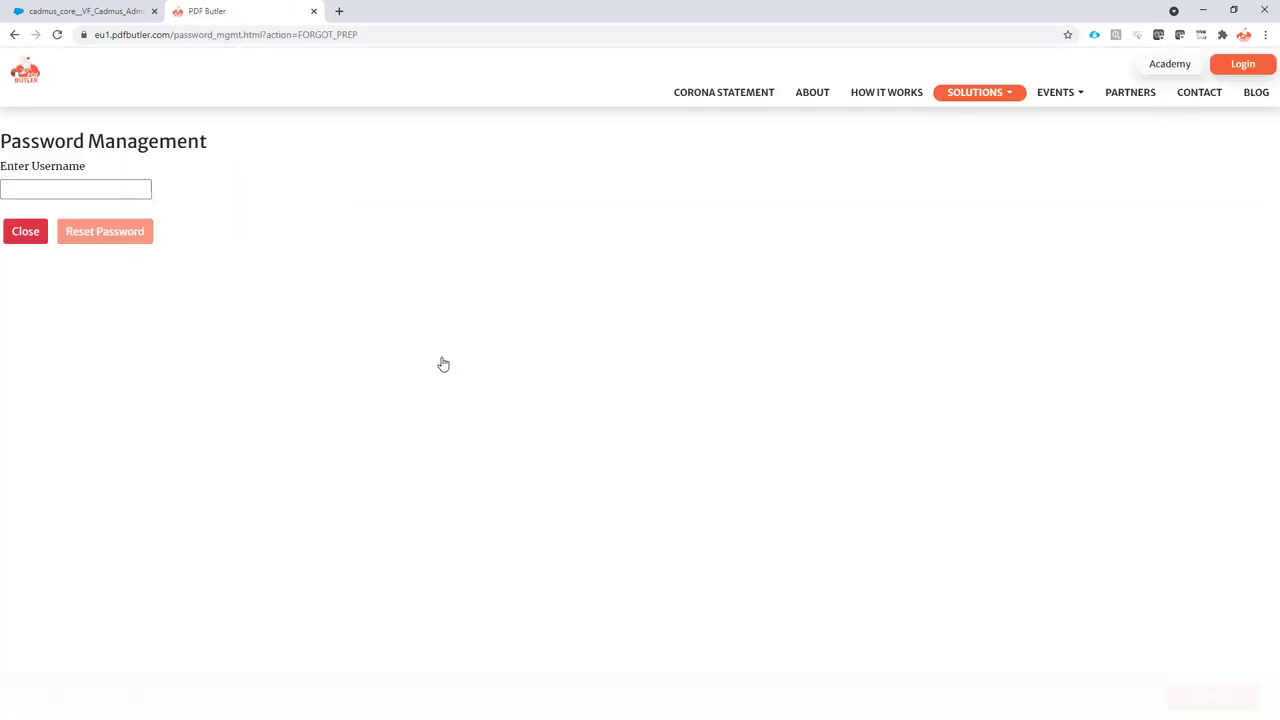
left_click(100, 12)
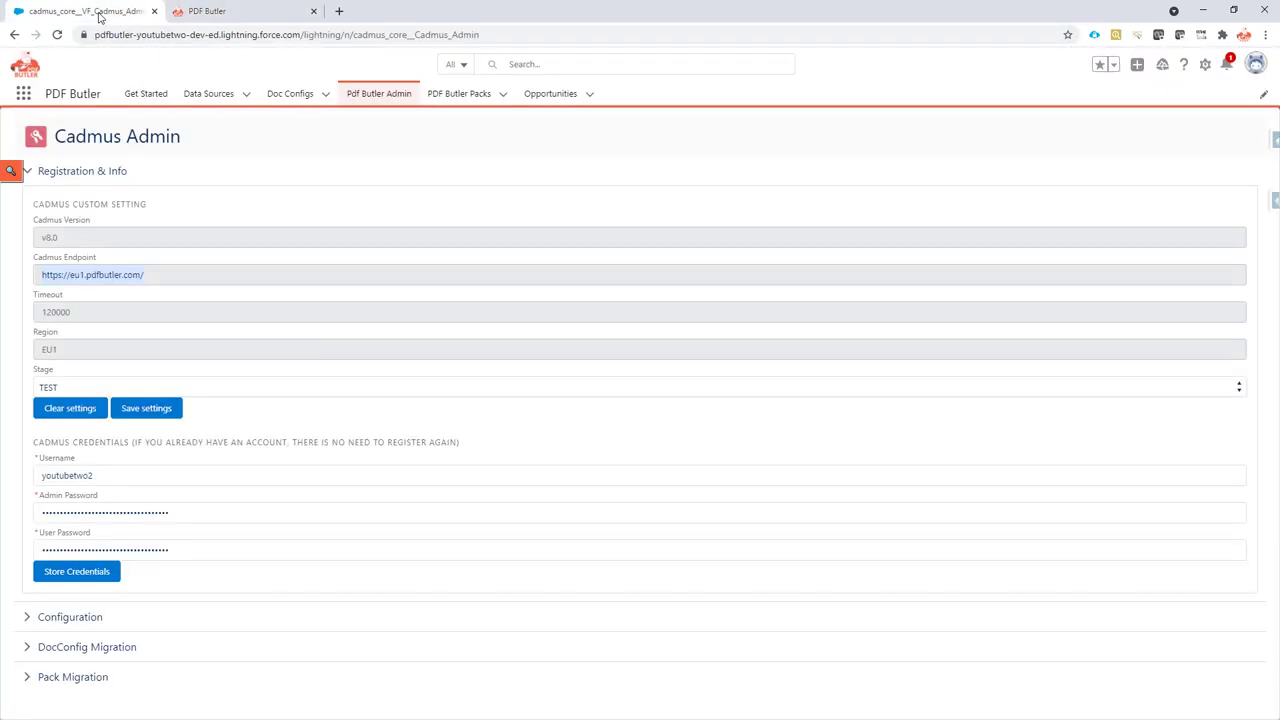
left_click(46, 476)
double_click(54, 476)
key("ctrl+c")
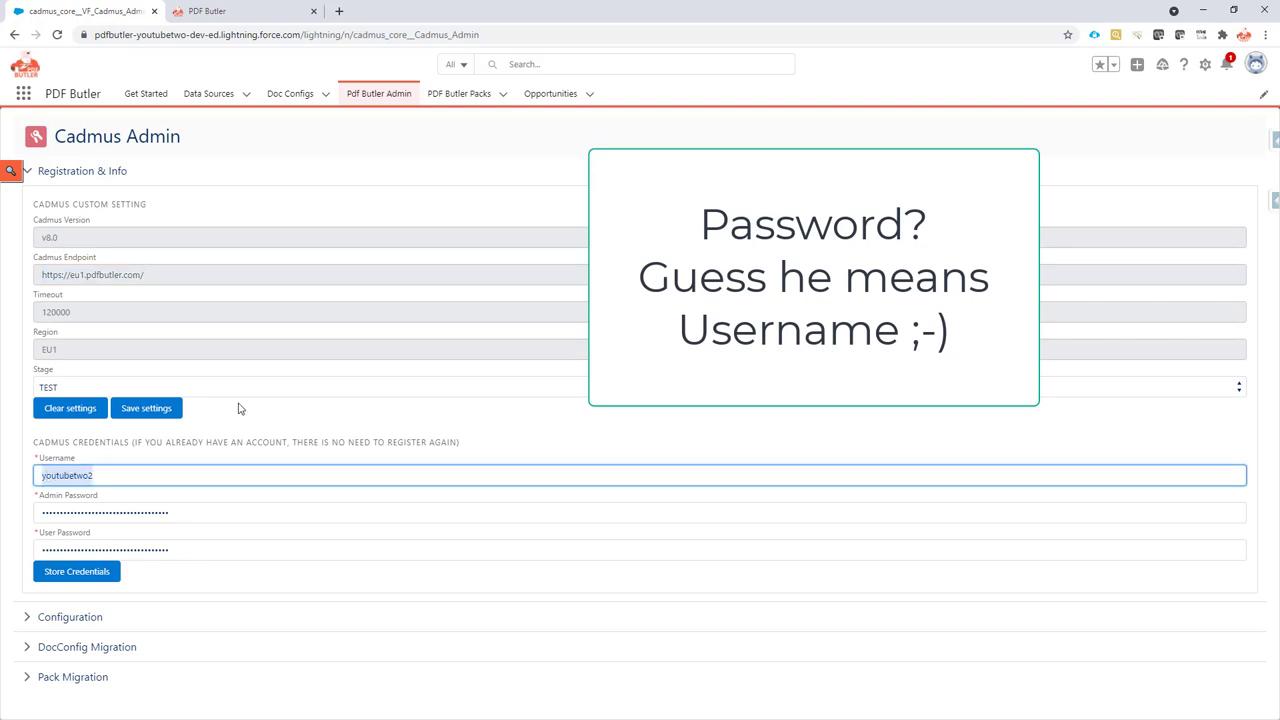
left_click(248, 12)
left_click(119, 193)
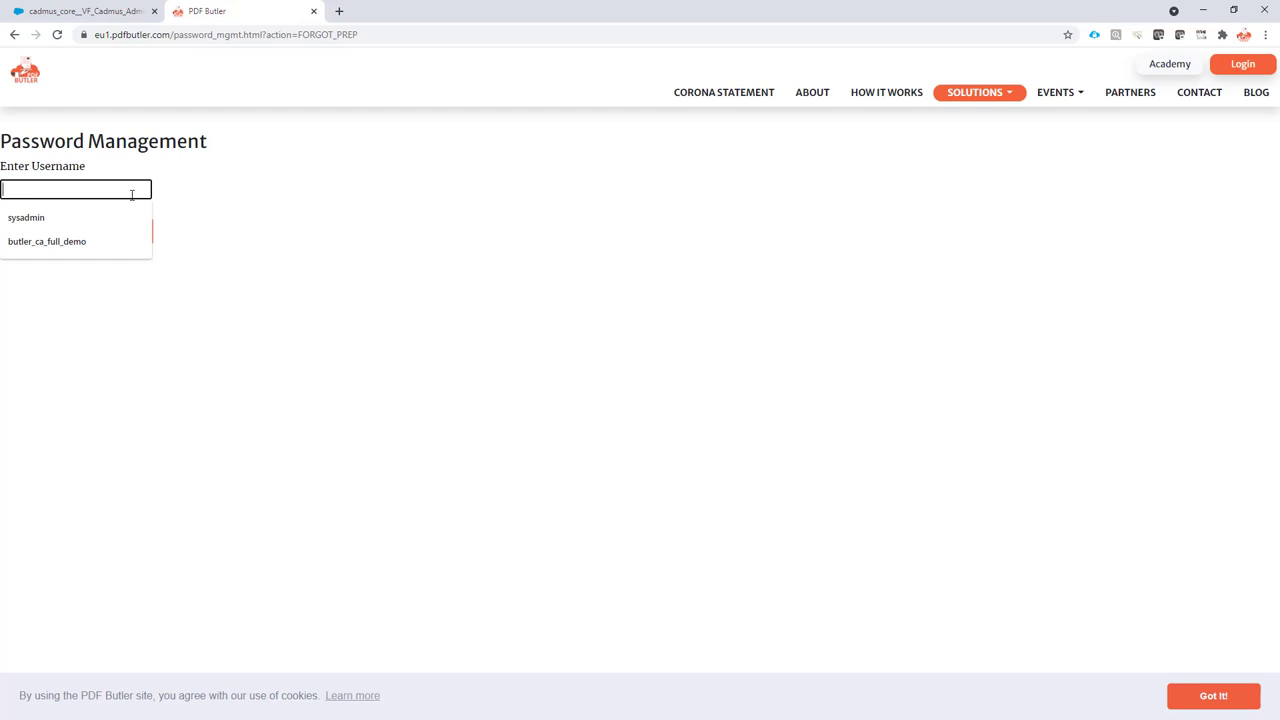
key("ctrl+v")
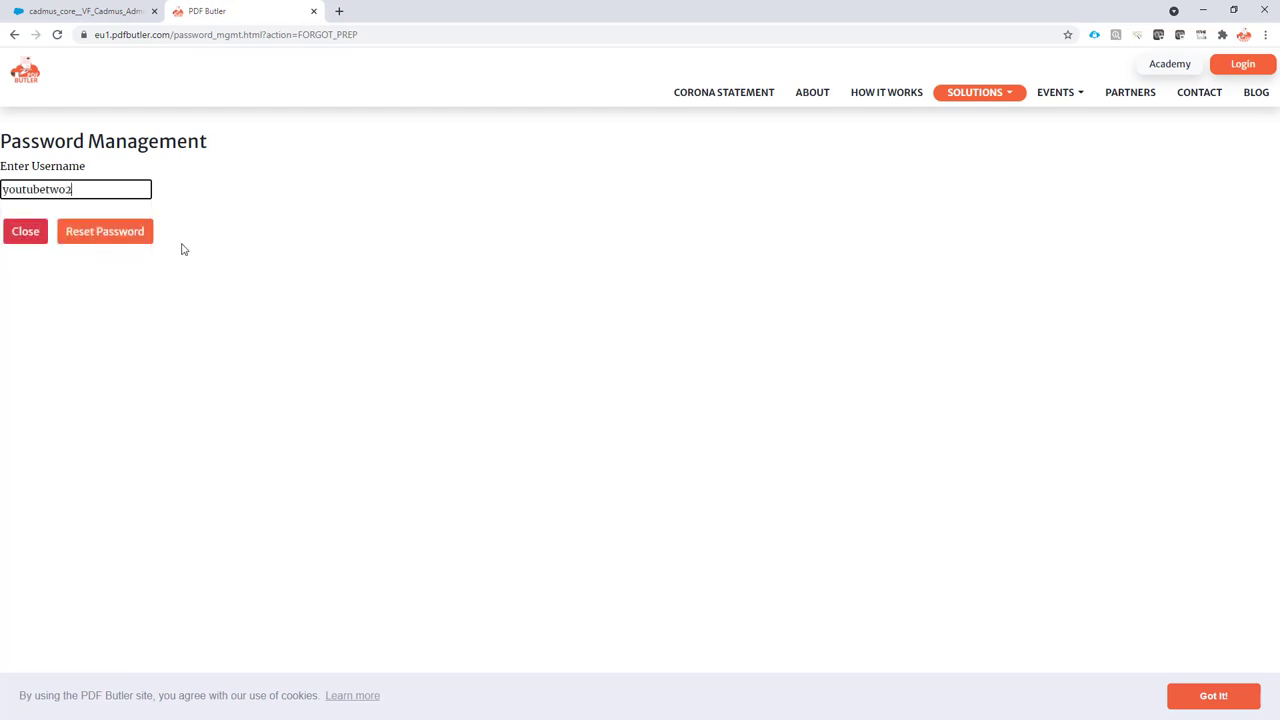
left_click(105, 232)
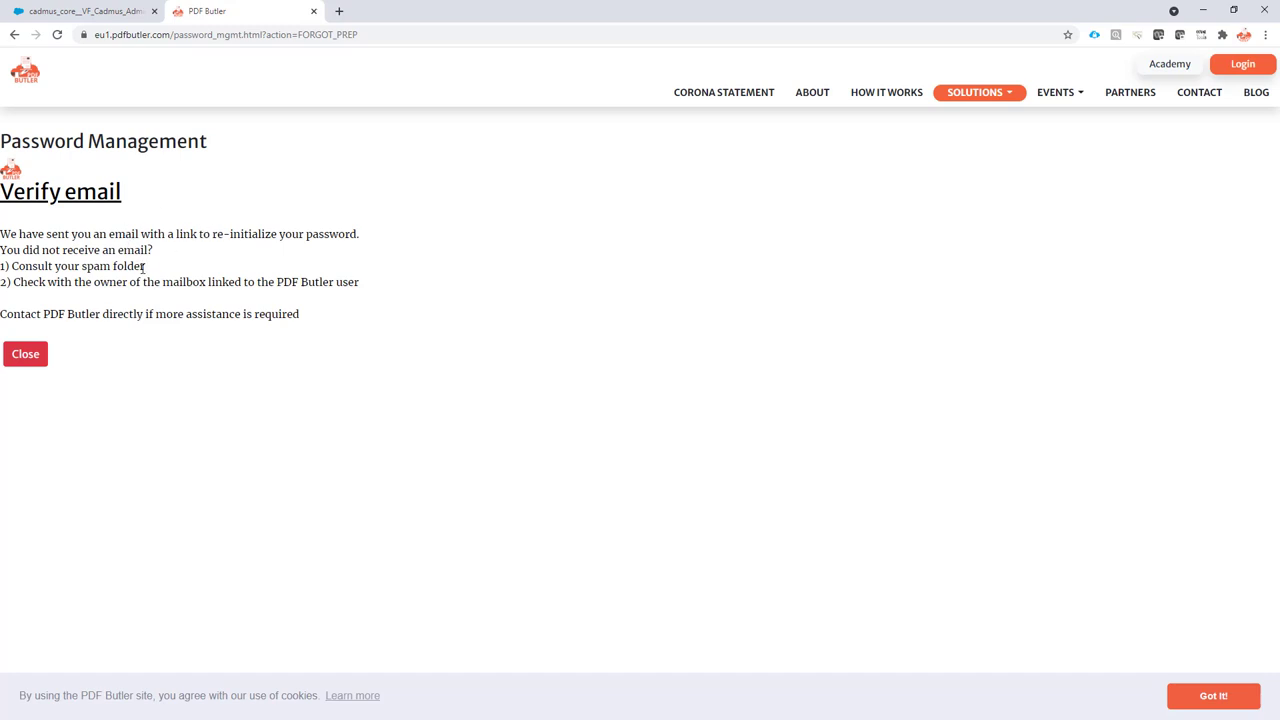
left_click_drag(146, 268, 12, 266)
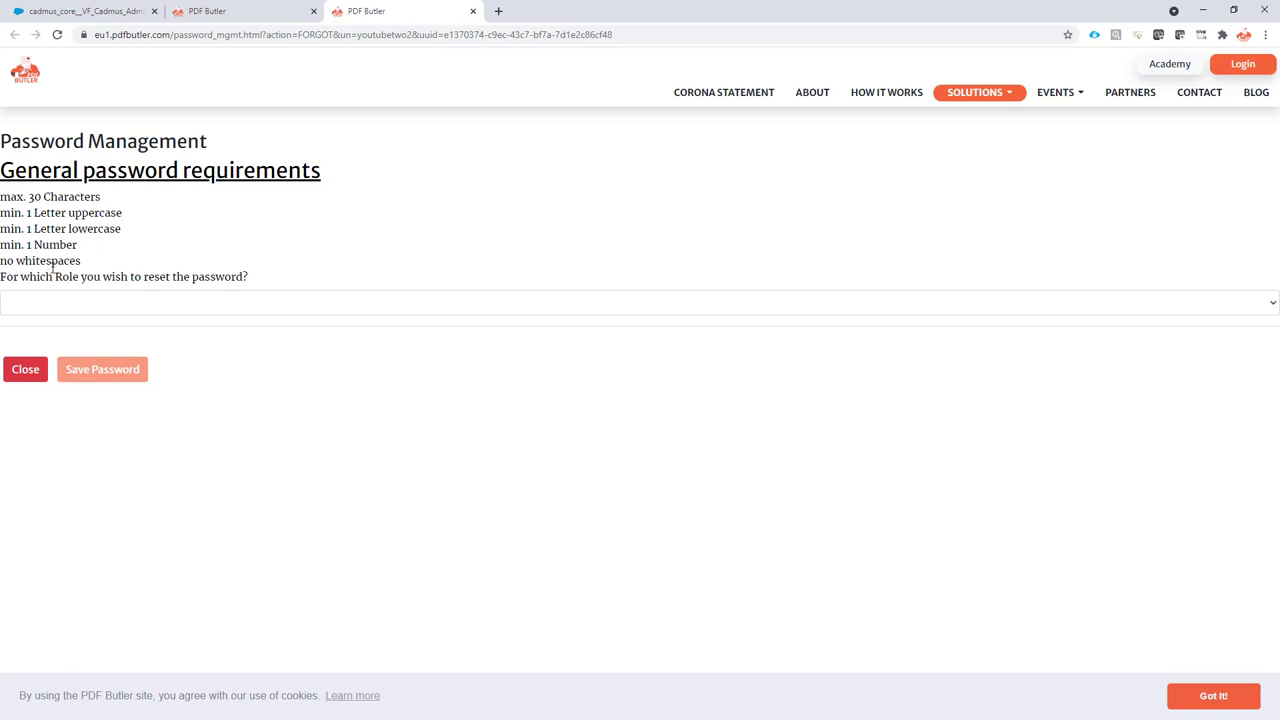
Step: Choose BOTH as the role for the password reset, and enter and confirm the new admin password
left_click(78, 300)
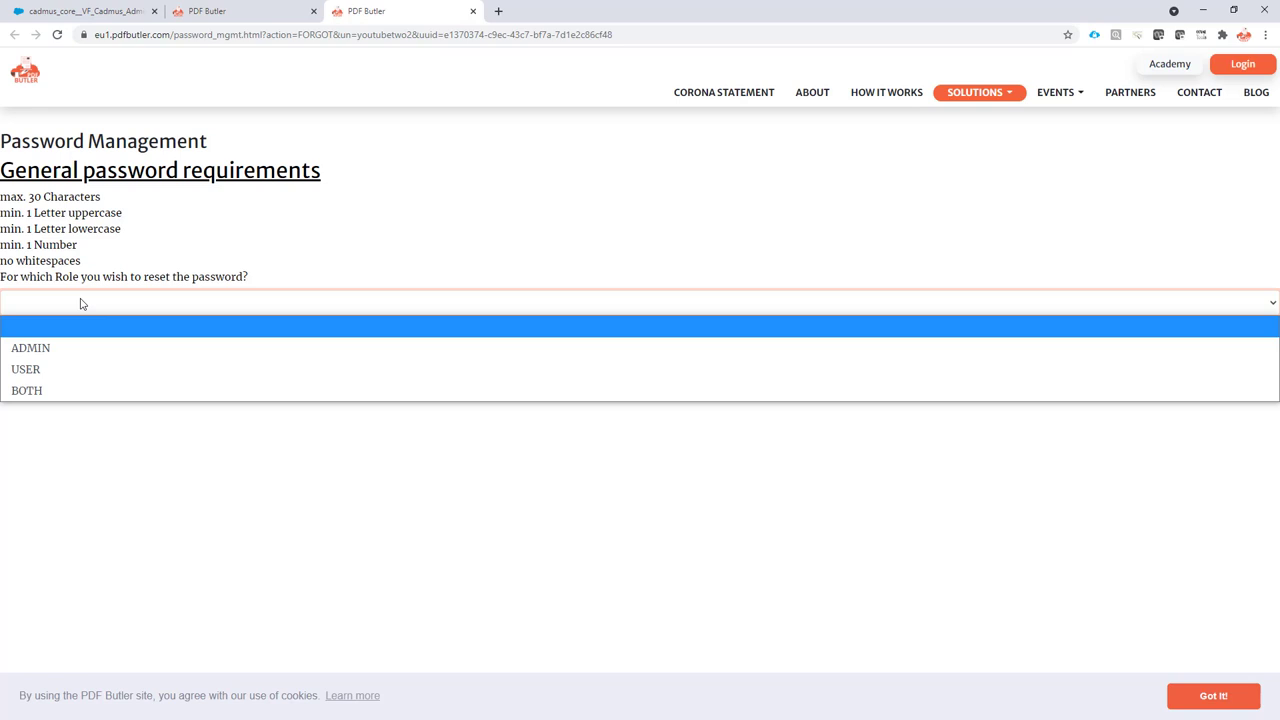
left_click(80, 394)
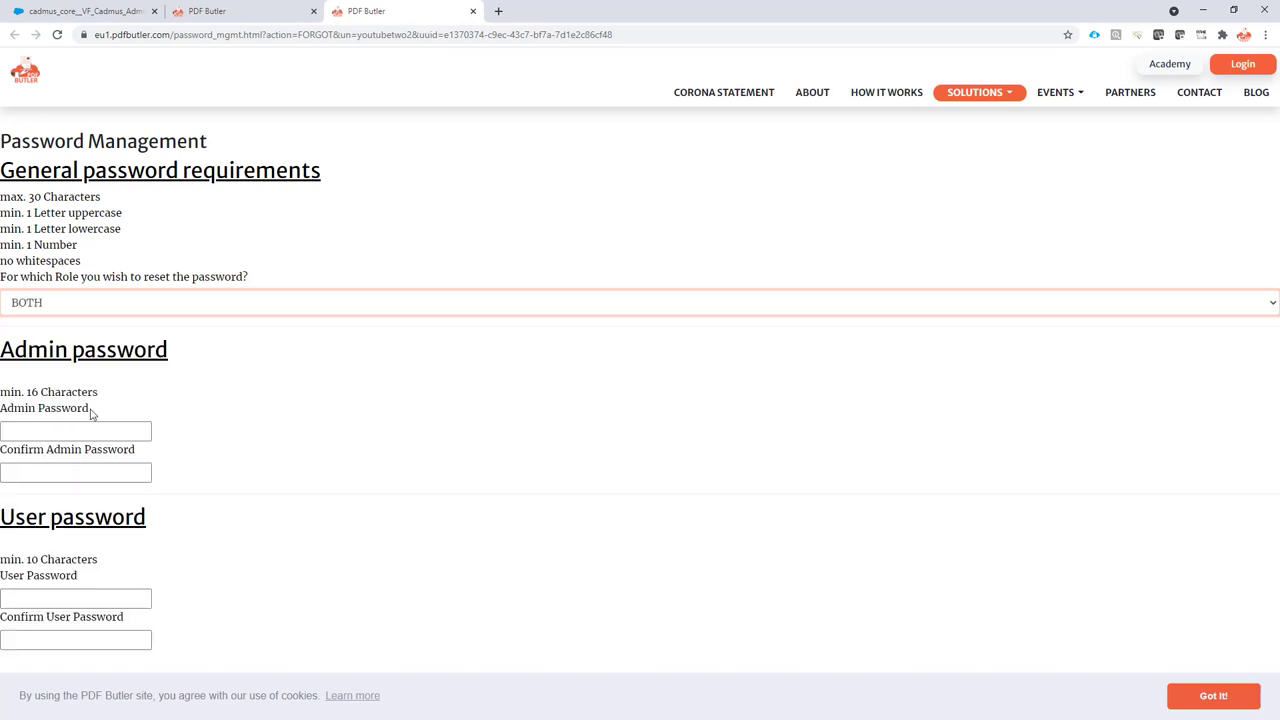
left_click(92, 427)
left_click(92, 430)
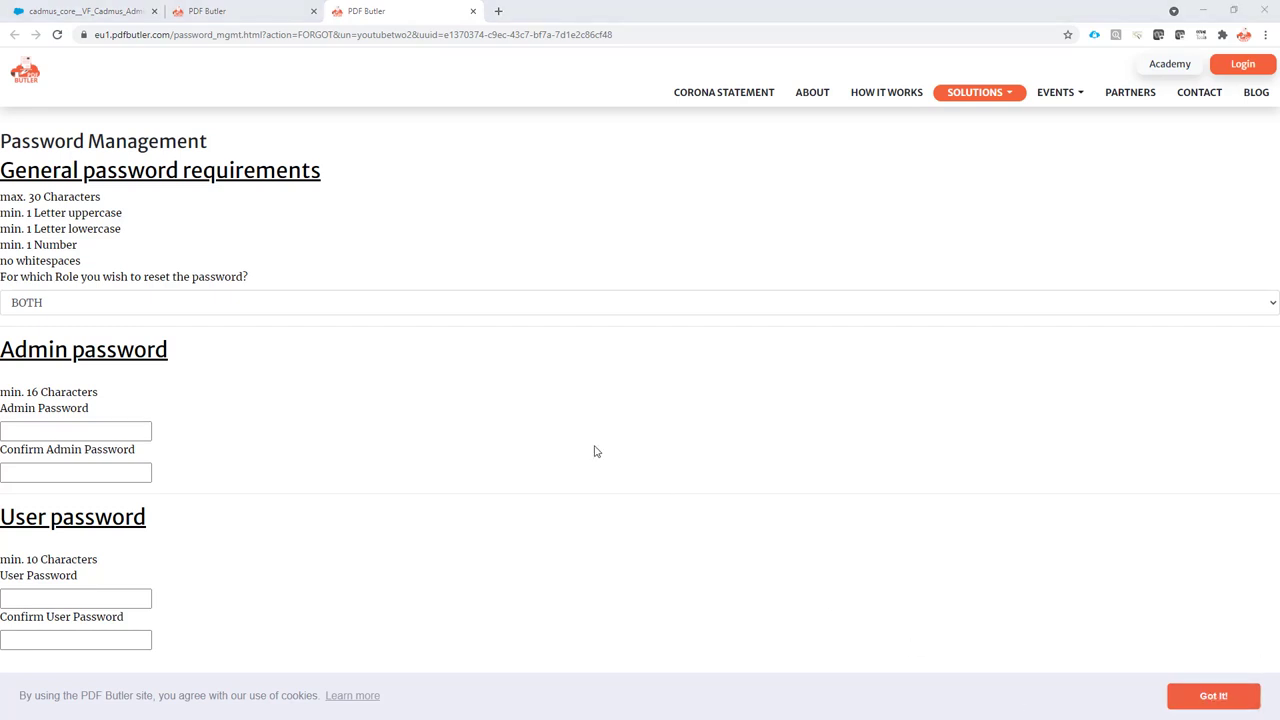
left_click(149, 432)
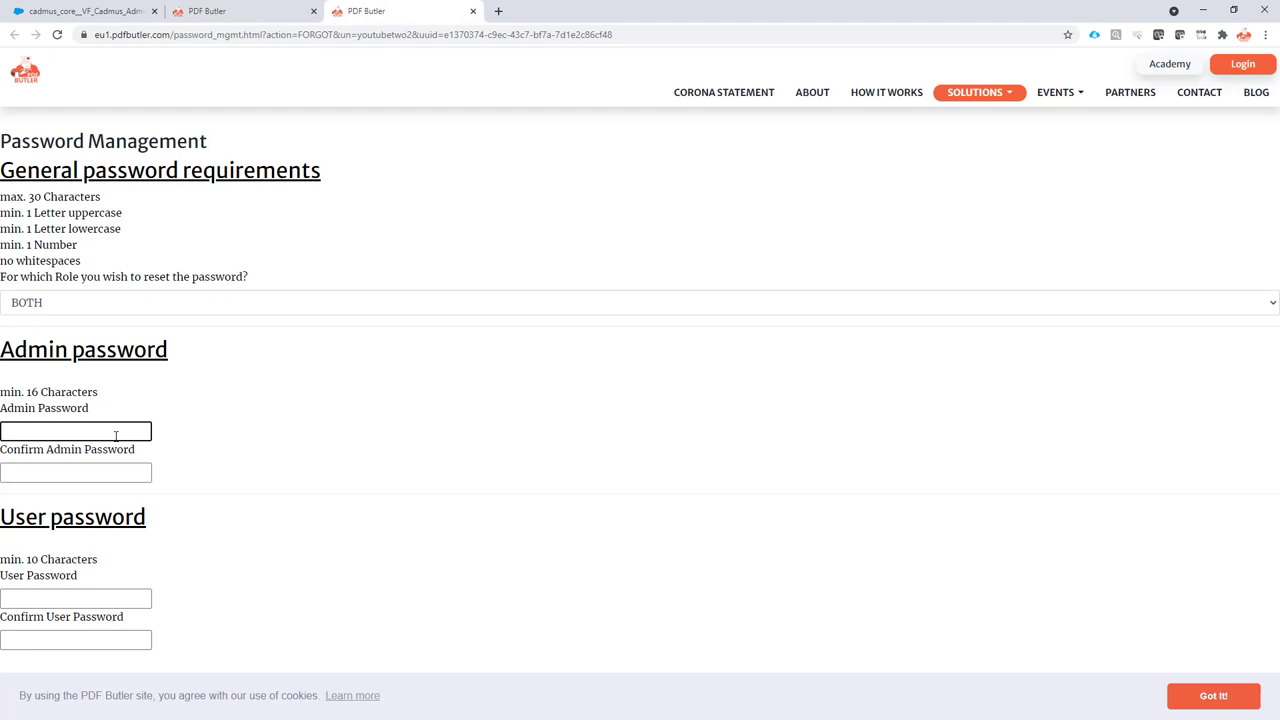
key("ctrl+v")
left_click(117, 473)
key("ctrl+v")
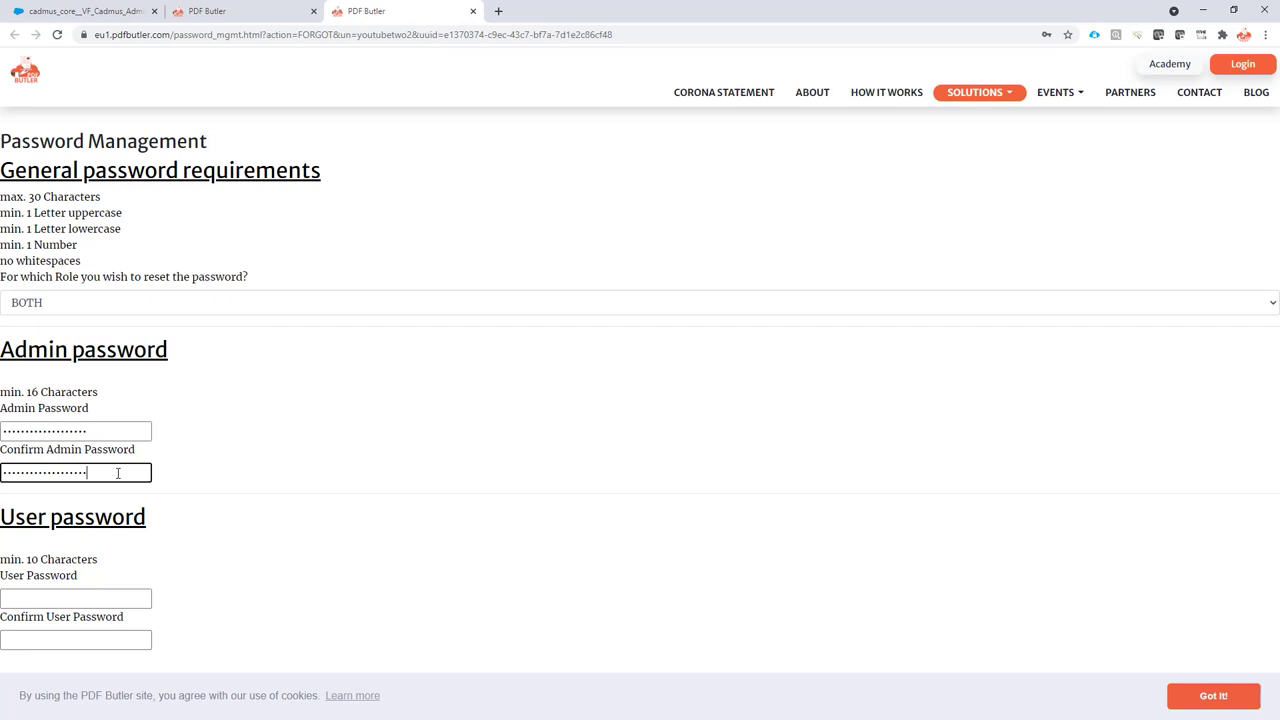
Step: Enter and confirm the new user password, and save both passwords after accepting the cookie notice
left_click(90, 597)
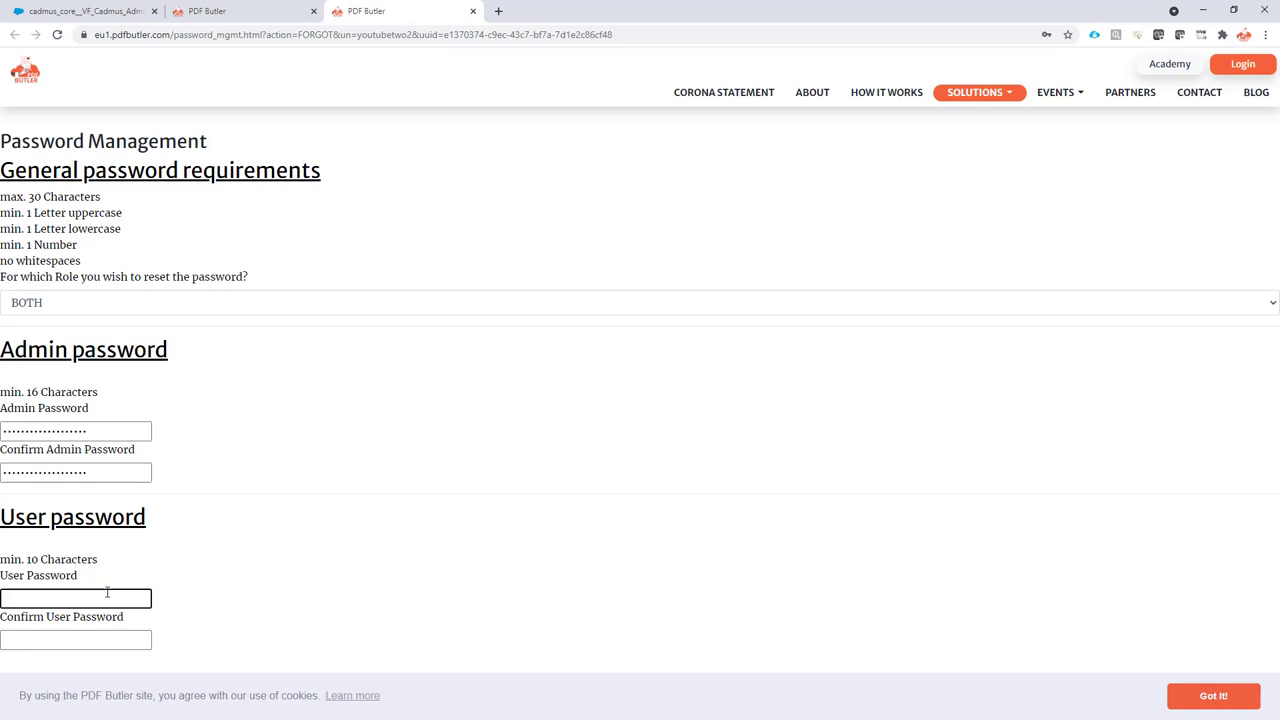
key("ctrl+v")
left_click(109, 638)
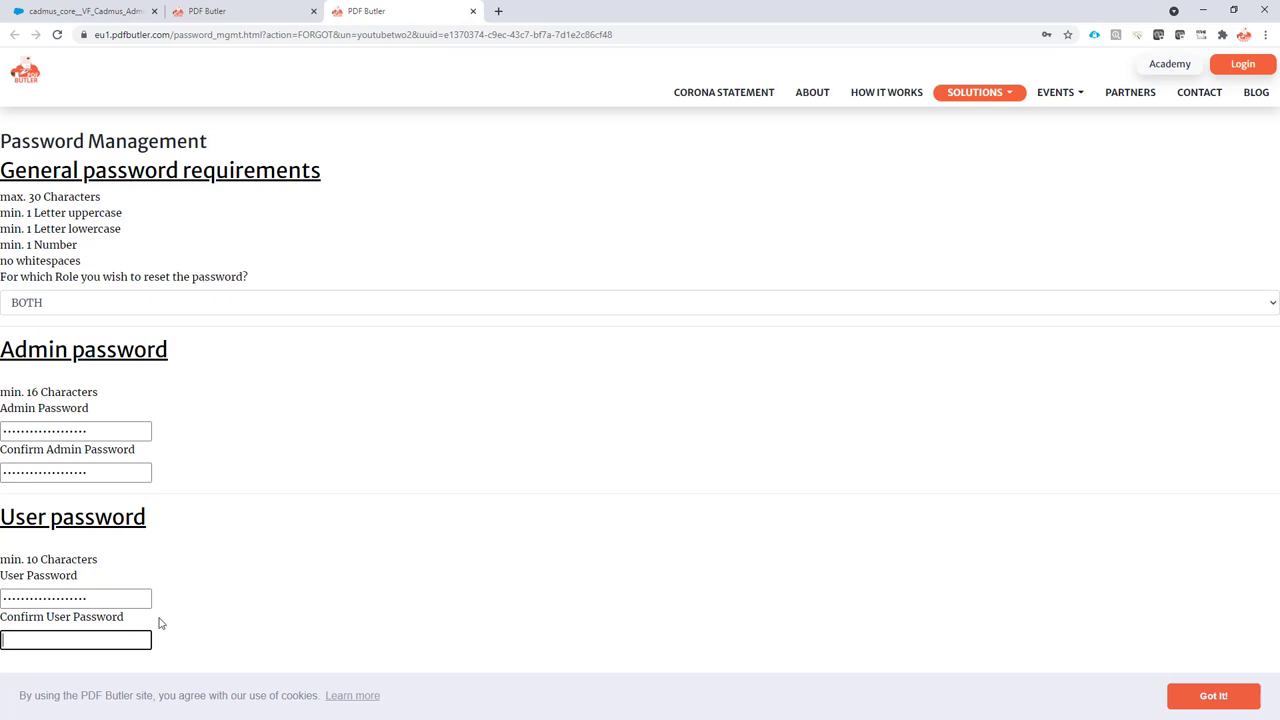
key("ctrl+v")
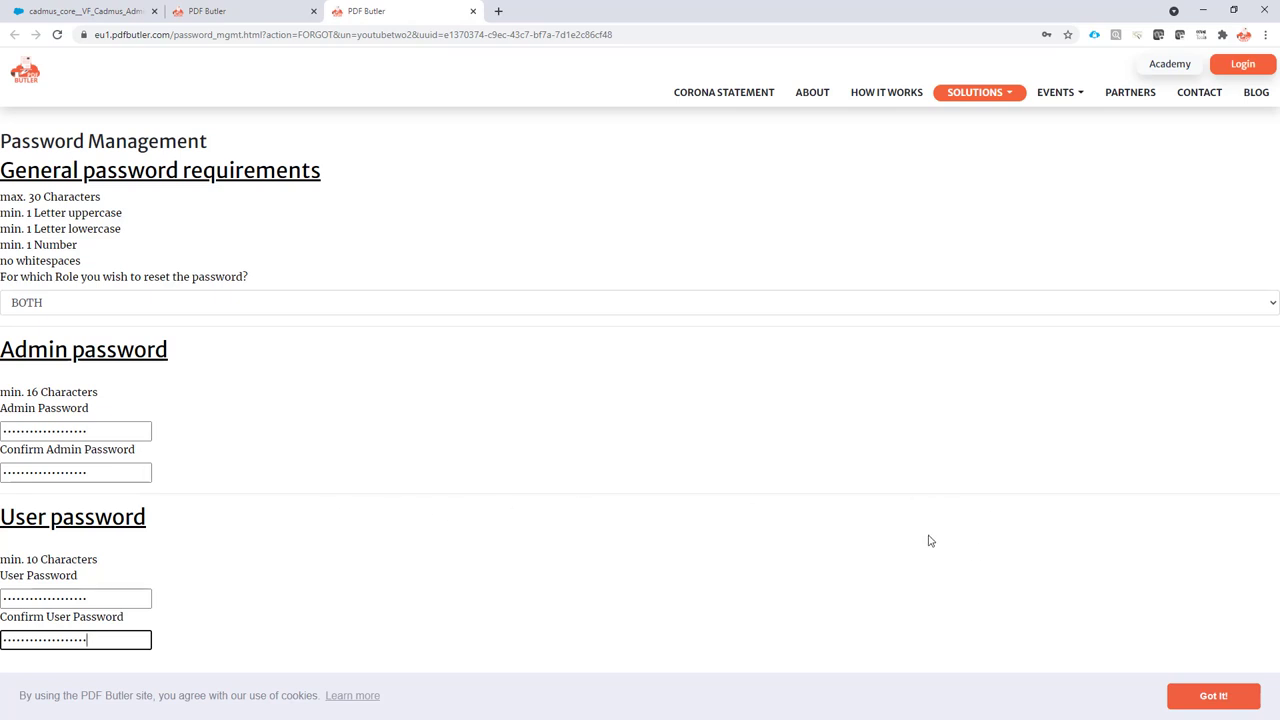
left_click(1202, 697)
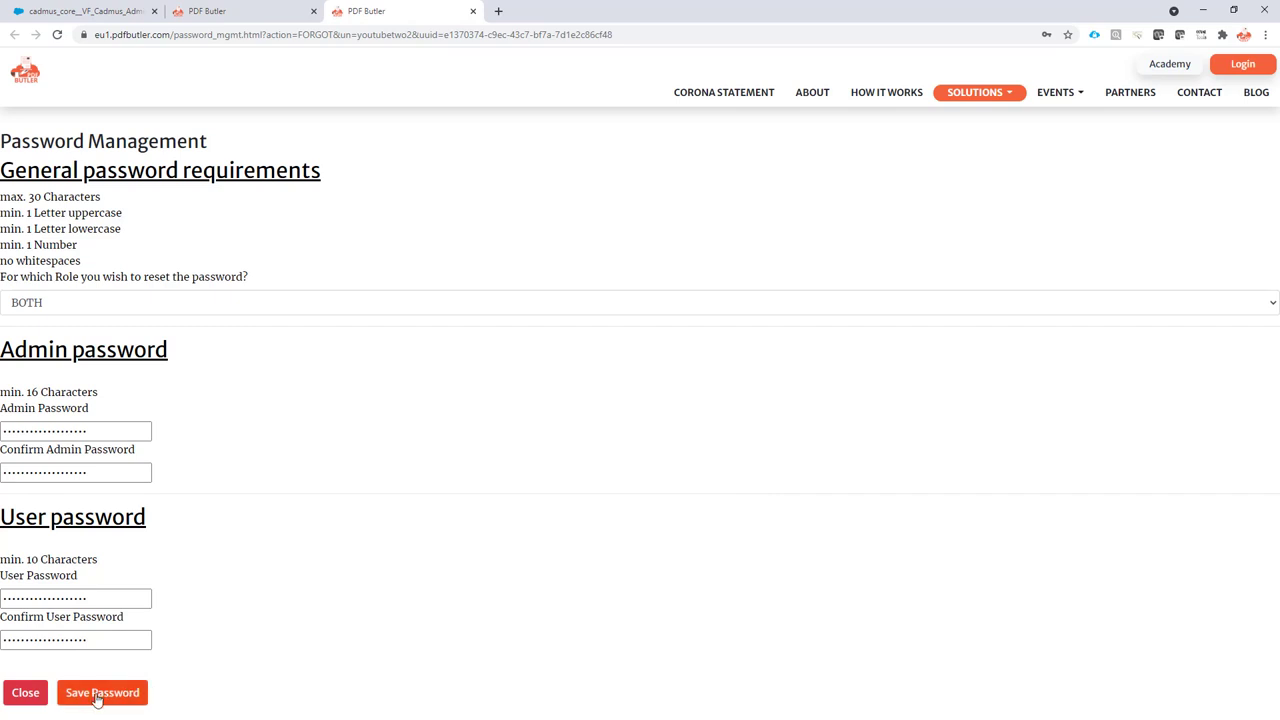
left_click(97, 697)
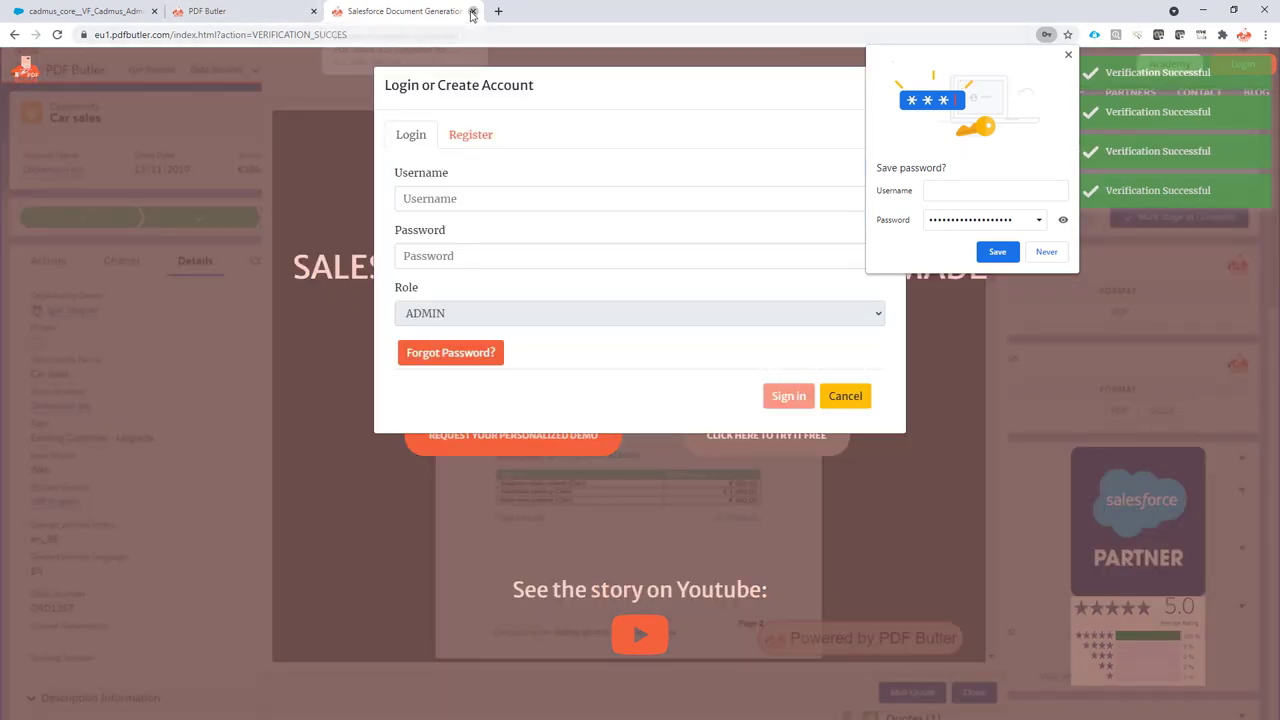
Step: Close both PDF Butler website tabs to return to the Cadmus Admin page
left_click(473, 11)
left_click(314, 11)
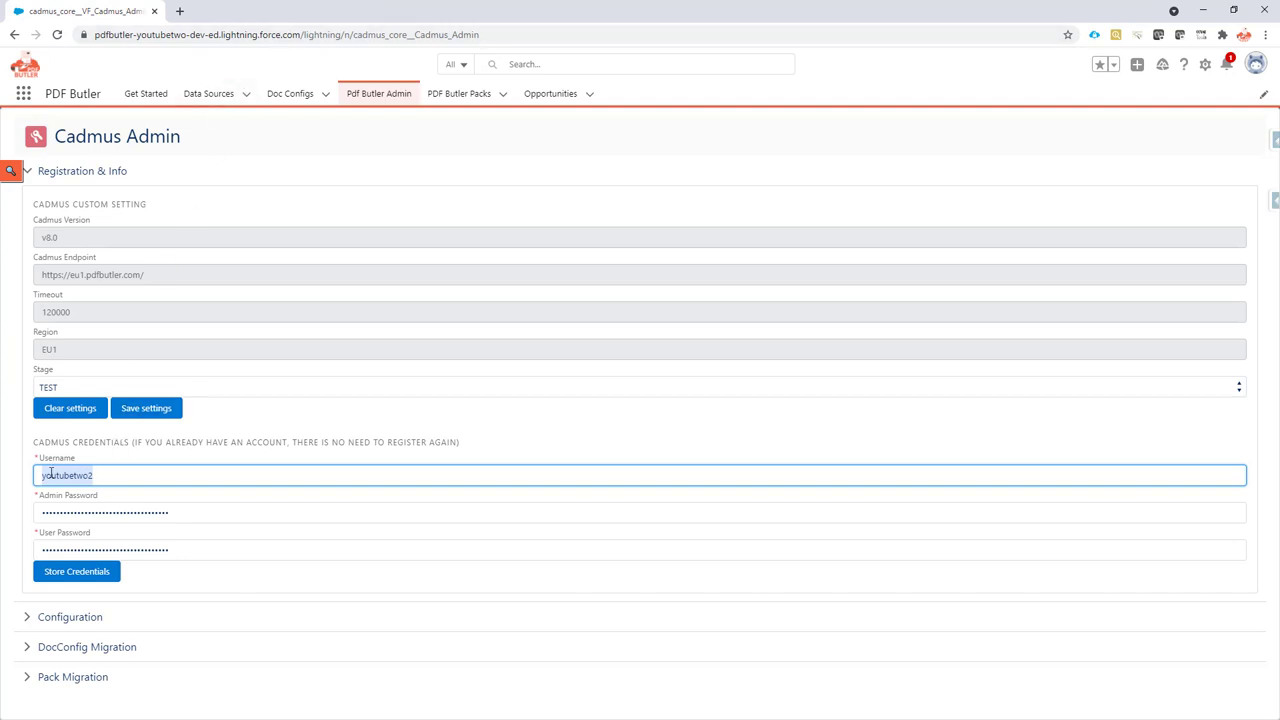
Step: Replace the stored admin password in the Cadmus credentials with the newly reset admin password
key("Tab")
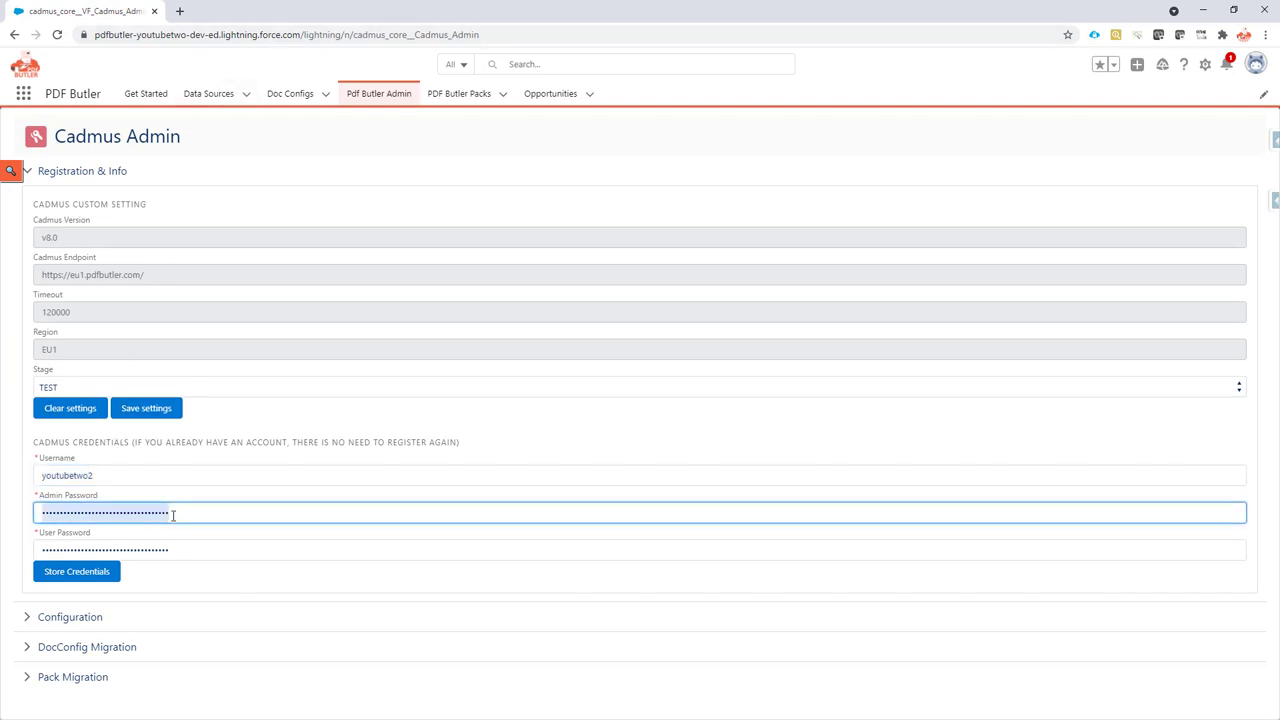
key("BackSpace")
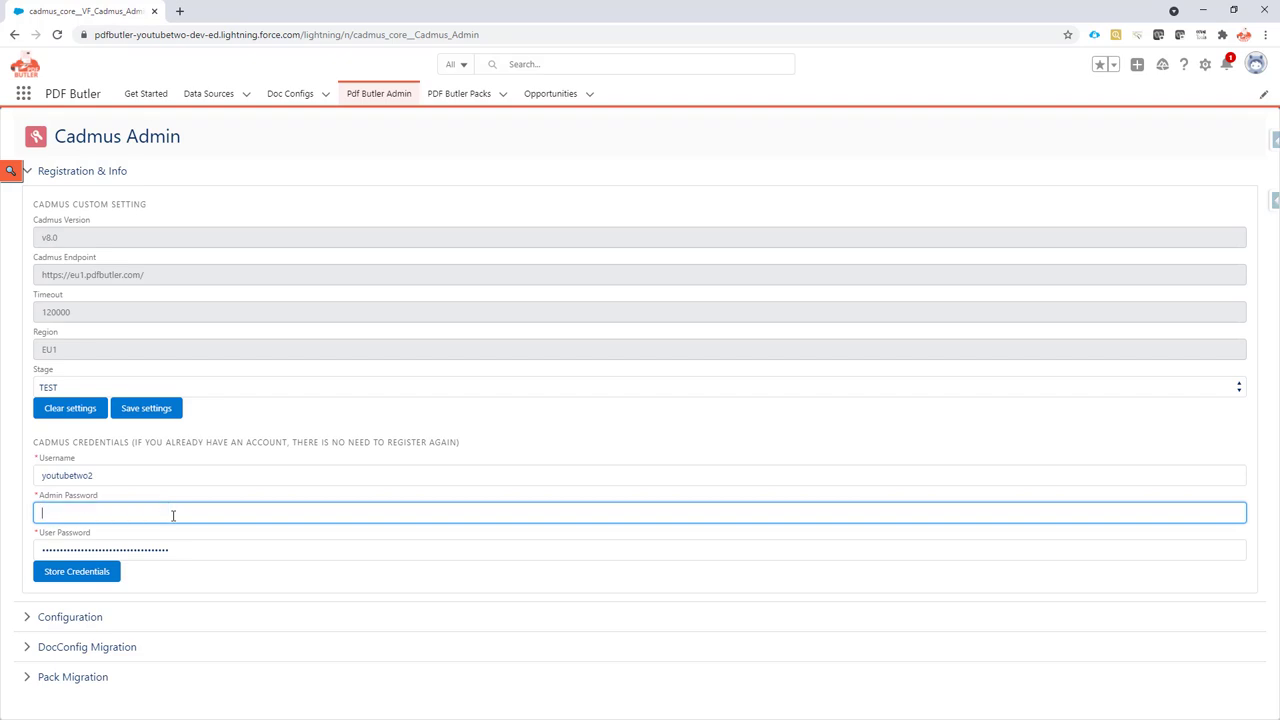
key("ctrl+v")
Step: Replace the user password with the newly reset one, then store the Cadmus credentials and acknowledge the confirmation
left_click(172, 551)
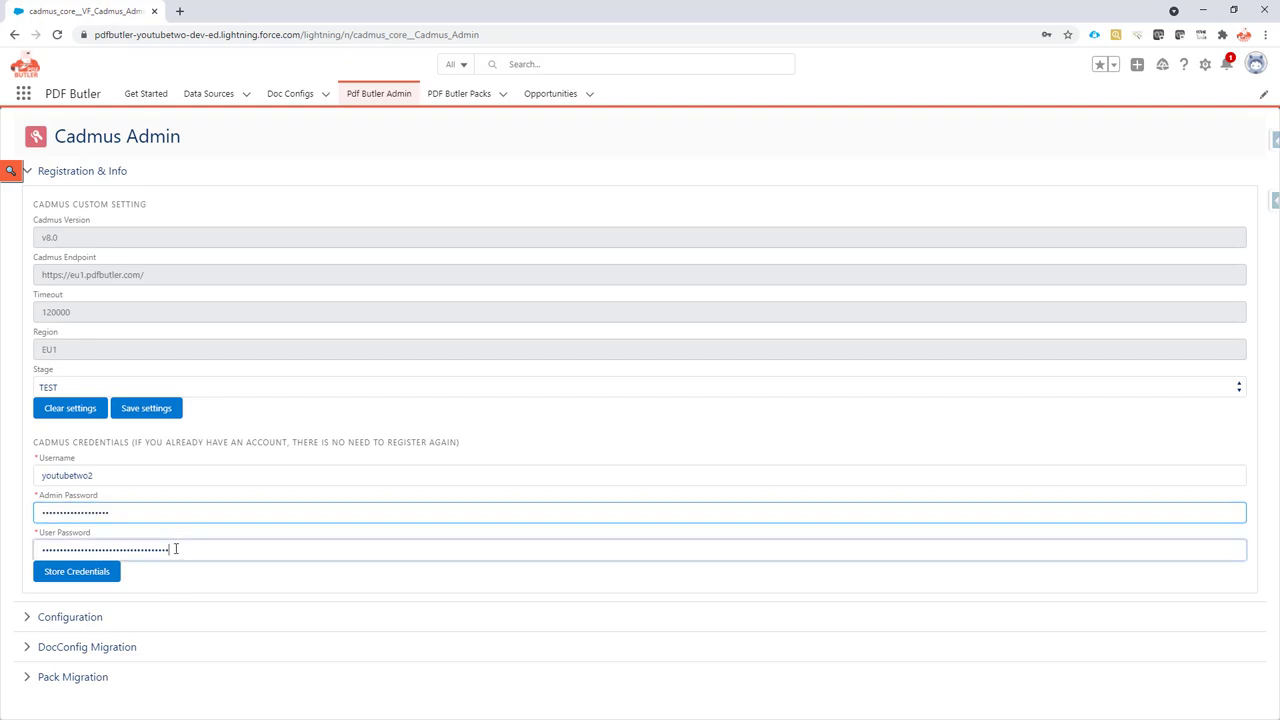
double_click(170, 551)
key("ctrl+v")
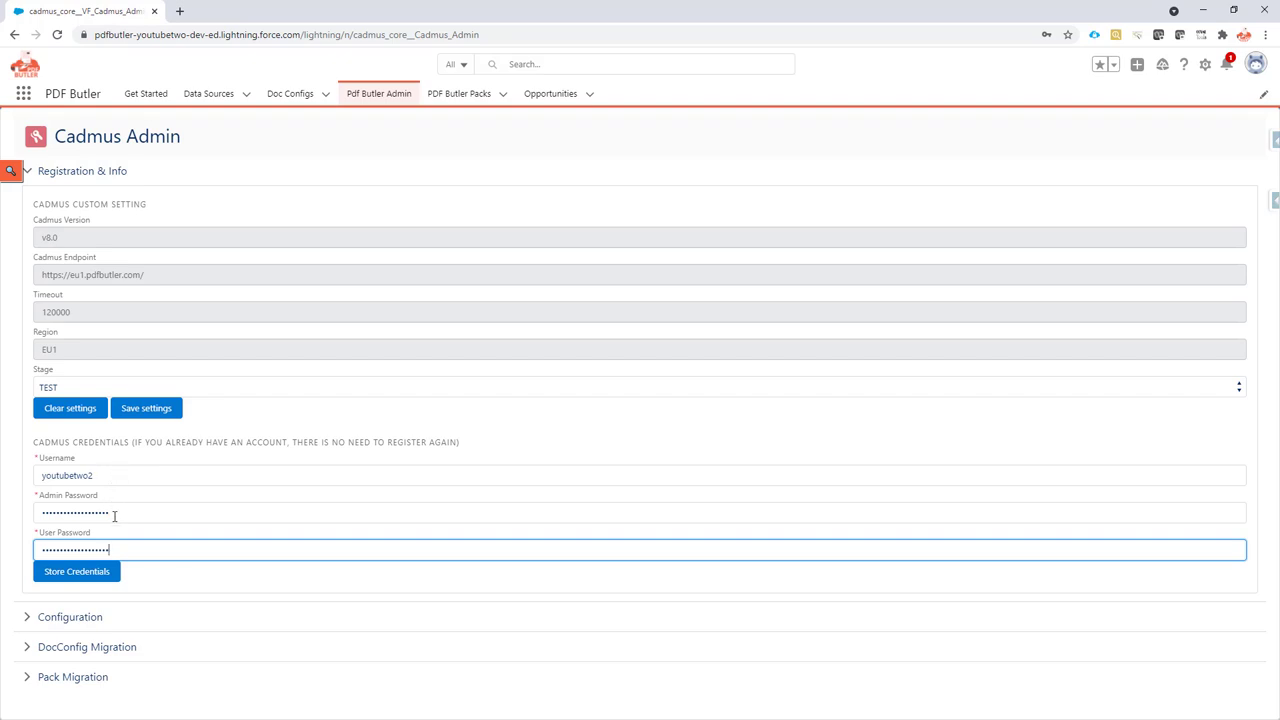
left_click(88, 577)
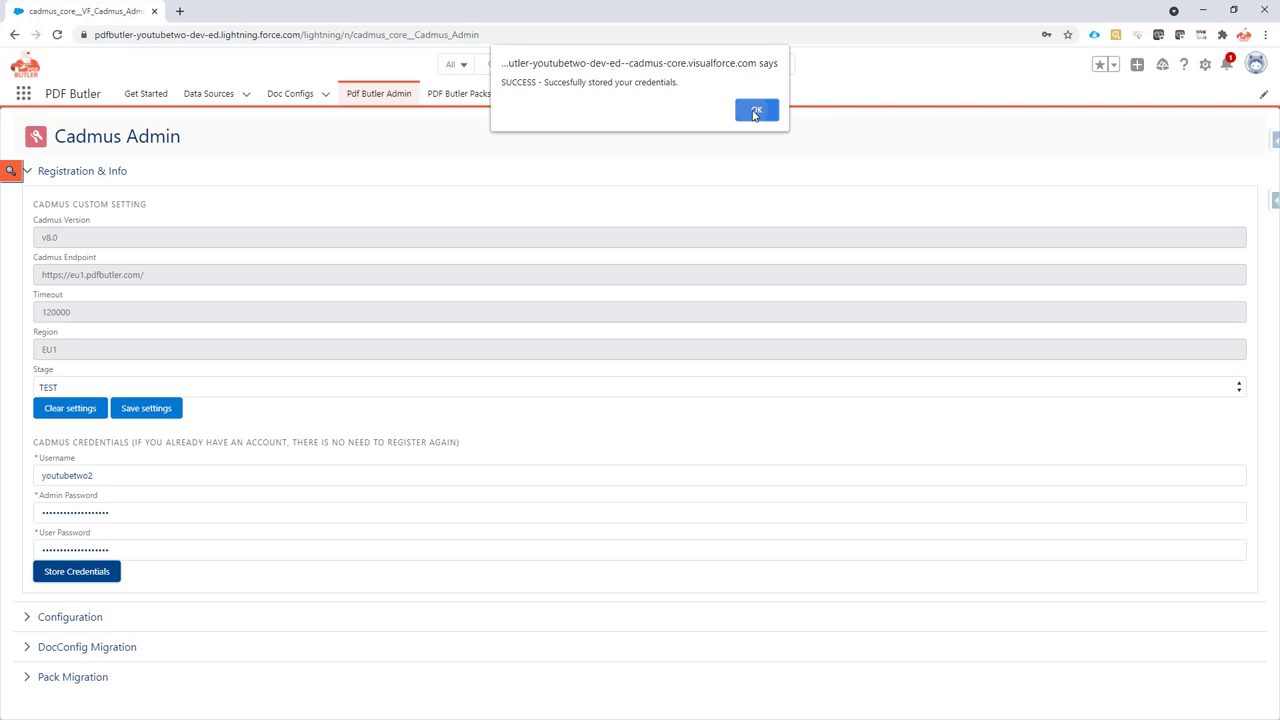
left_click(756, 112)
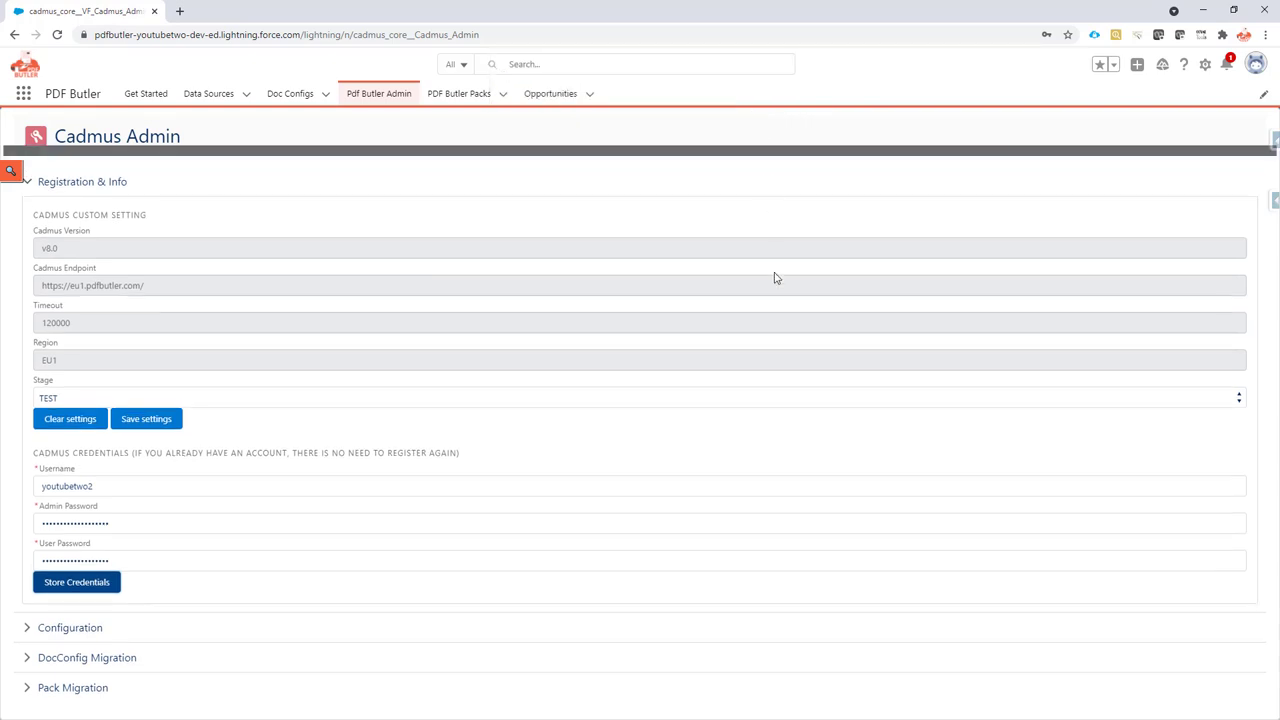